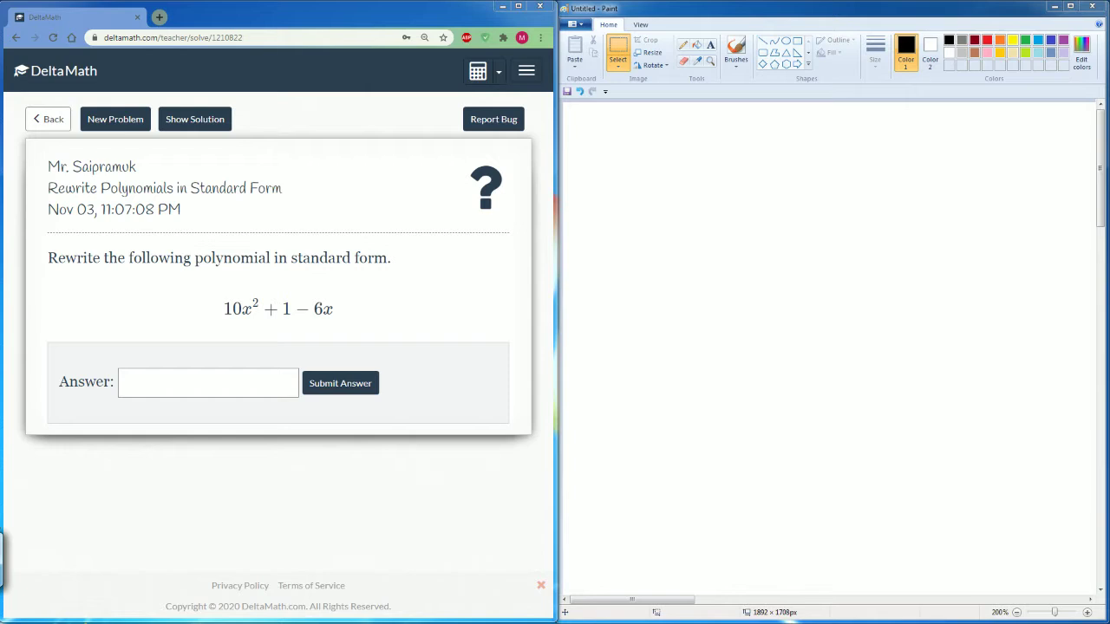
Step: Zoom in and handwrite 10x² + 1 − 6x near the top of the canvas with the brush
{"action": "scroll", "coordinate": [850, 248], "scroll_direction": "up", "scroll_amount": 1}
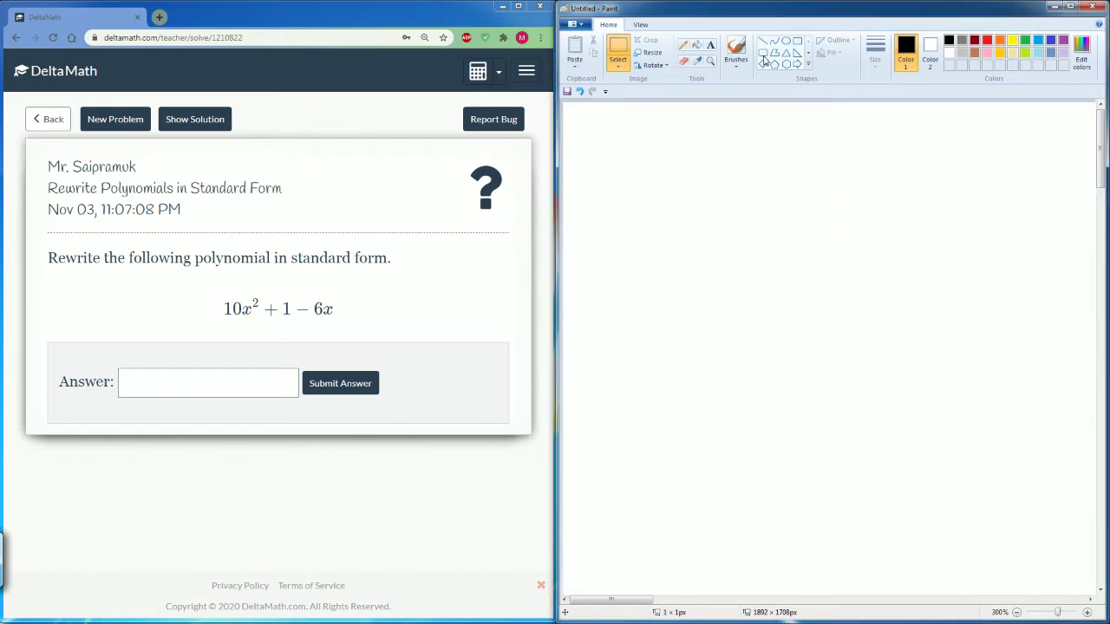
{"action": "left_click", "coordinate": [735, 47]}
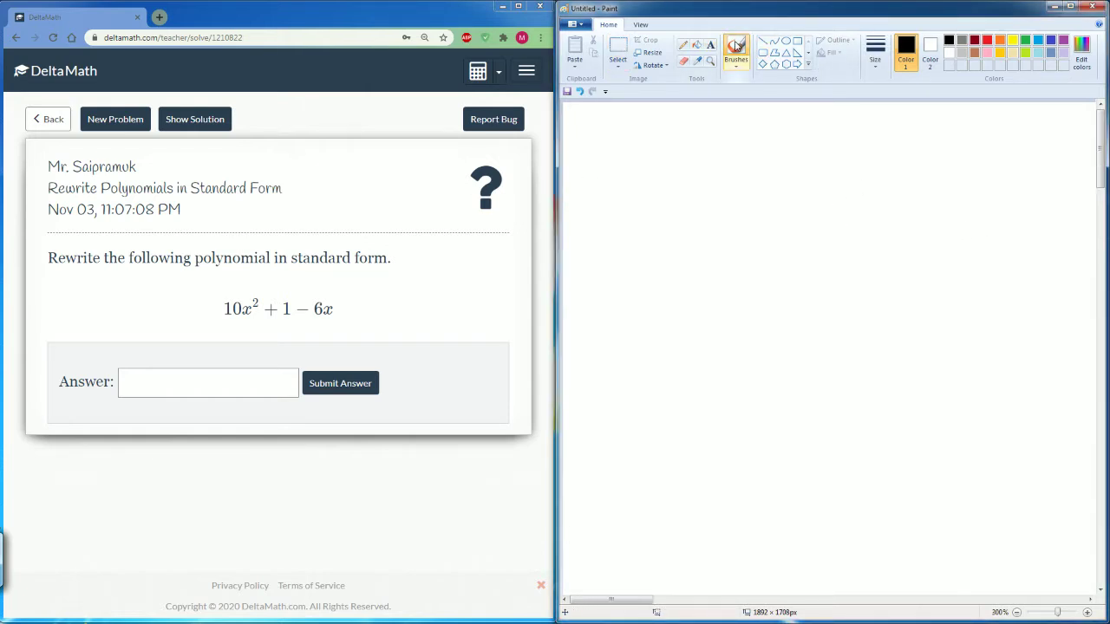
{"action": "left_click_drag", "start_coordinate": [606, 197], "coordinate": [612, 258]}
{"action": "mouse_move", "coordinate": [633, 209]}
{"action": "left_mouse_down"}
{"action": "mouse_move", "coordinate": [626, 254]}
{"action": "mouse_move", "coordinate": [634, 209]}
{"action": "mouse_move", "coordinate": [691, 253]}
{"action": "left_mouse_up"}
{"action": "left_click_drag", "start_coordinate": [689, 223], "coordinate": [668, 262]}
{"action": "mouse_move", "coordinate": [682, 201]}
{"action": "left_mouse_down"}
{"action": "mouse_move", "coordinate": [711, 212]}
{"action": "mouse_move", "coordinate": [734, 252]}
{"action": "mouse_move", "coordinate": [752, 236]}
{"action": "left_mouse_up"}
{"action": "mouse_move", "coordinate": [755, 216]}
{"action": "left_mouse_down"}
{"action": "mouse_move", "coordinate": [772, 253]}
{"action": "mouse_move", "coordinate": [824, 230]}
{"action": "left_mouse_up"}
{"action": "mouse_move", "coordinate": [854, 210]}
{"action": "left_mouse_down"}
{"action": "mouse_move", "coordinate": [843, 246]}
{"action": "mouse_move", "coordinate": [900, 253]}
{"action": "left_mouse_up"}
{"action": "left_click_drag", "start_coordinate": [898, 222], "coordinate": [872, 256]}
Step: Handwrite the words 'standard form' below the expression
{"action": "mouse_move", "coordinate": [612, 314]}
{"action": "left_mouse_down"}
{"action": "mouse_move", "coordinate": [593, 350]}
{"action": "mouse_move", "coordinate": [626, 350]}
{"action": "left_mouse_up"}
{"action": "mouse_move", "coordinate": [613, 323]}
{"action": "left_mouse_down"}
{"action": "mouse_move", "coordinate": [643, 321]}
{"action": "mouse_move", "coordinate": [685, 353]}
{"action": "left_mouse_up"}
{"action": "left_click_drag", "start_coordinate": [703, 328], "coordinate": [700, 350]}
{"action": "left_click_drag", "start_coordinate": [706, 305], "coordinate": [704, 351]}
{"action": "mouse_move", "coordinate": [730, 326]}
{"action": "left_mouse_down"}
{"action": "mouse_move", "coordinate": [722, 347]}
{"action": "mouse_move", "coordinate": [737, 350]}
{"action": "left_mouse_up"}
{"action": "mouse_move", "coordinate": [739, 345]}
{"action": "left_mouse_down"}
{"action": "mouse_move", "coordinate": [744, 326]}
{"action": "mouse_move", "coordinate": [750, 340]}
{"action": "left_mouse_up"}
{"action": "left_click_drag", "start_coordinate": [758, 300], "coordinate": [770, 340]}
{"action": "mouse_move", "coordinate": [838, 286]}
{"action": "left_mouse_down"}
{"action": "mouse_move", "coordinate": [826, 337]}
{"action": "mouse_move", "coordinate": [835, 309]}
{"action": "left_mouse_up"}
{"action": "left_click_drag", "start_coordinate": [841, 314], "coordinate": [867, 307]}
{"action": "mouse_move", "coordinate": [863, 333]}
{"action": "left_mouse_down"}
{"action": "mouse_move", "coordinate": [884, 305]}
{"action": "mouse_move", "coordinate": [899, 328]}
{"action": "left_mouse_up"}
{"action": "mouse_move", "coordinate": [580, 374]}
{"action": "left_mouse_down"}
{"action": "mouse_move", "coordinate": [591, 405]}
{"action": "mouse_move", "coordinate": [607, 406]}
{"action": "left_mouse_up"}
Step: Handwrite 'highest power → lowest' on the next line of the note
{"action": "mouse_move", "coordinate": [612, 387]}
{"action": "left_mouse_down"}
{"action": "mouse_move", "coordinate": [614, 408]}
{"action": "mouse_move", "coordinate": [614, 375]}
{"action": "left_mouse_up"}
{"action": "left_click_drag", "start_coordinate": [636, 385], "coordinate": [644, 429]}
{"action": "mouse_move", "coordinate": [658, 366]}
{"action": "left_mouse_down"}
{"action": "mouse_move", "coordinate": [671, 404]}
{"action": "mouse_move", "coordinate": [685, 400]}
{"action": "left_mouse_up"}
{"action": "left_click_drag", "start_coordinate": [689, 385], "coordinate": [687, 401]}
{"action": "left_click_drag", "start_coordinate": [710, 364], "coordinate": [710, 399]}
{"action": "mouse_move", "coordinate": [700, 381]}
{"action": "left_mouse_down"}
{"action": "mouse_move", "coordinate": [716, 378]}
{"action": "mouse_move", "coordinate": [748, 406]}
{"action": "left_mouse_up"}
{"action": "mouse_move", "coordinate": [749, 375]}
{"action": "left_mouse_down"}
{"action": "mouse_move", "coordinate": [751, 389]}
{"action": "mouse_move", "coordinate": [810, 369]}
{"action": "mouse_move", "coordinate": [824, 389]}
{"action": "left_mouse_up"}
{"action": "left_click_drag", "start_coordinate": [828, 371], "coordinate": [973, 373]}
{"action": "mouse_move", "coordinate": [958, 364]}
{"action": "left_mouse_down"}
{"action": "mouse_move", "coordinate": [982, 362]}
{"action": "mouse_move", "coordinate": [973, 394]}
{"action": "left_mouse_up"}
{"action": "mouse_move", "coordinate": [989, 344]}
{"action": "left_mouse_down"}
{"action": "mouse_move", "coordinate": [999, 397]}
{"action": "mouse_move", "coordinate": [1025, 380]}
{"action": "left_mouse_up"}
{"action": "left_click_drag", "start_coordinate": [1023, 375], "coordinate": [1051, 368]}
{"action": "mouse_move", "coordinate": [1053, 382]}
{"action": "left_mouse_down"}
{"action": "mouse_move", "coordinate": [1062, 368]}
{"action": "mouse_move", "coordinate": [1060, 397]}
{"action": "left_mouse_up"}
{"action": "left_click_drag", "start_coordinate": [1079, 364], "coordinate": [1065, 396]}
{"action": "left_click_drag", "start_coordinate": [1077, 343], "coordinate": [1075, 382]}
{"action": "left_click_drag", "start_coordinate": [1069, 366], "coordinate": [1091, 359]}
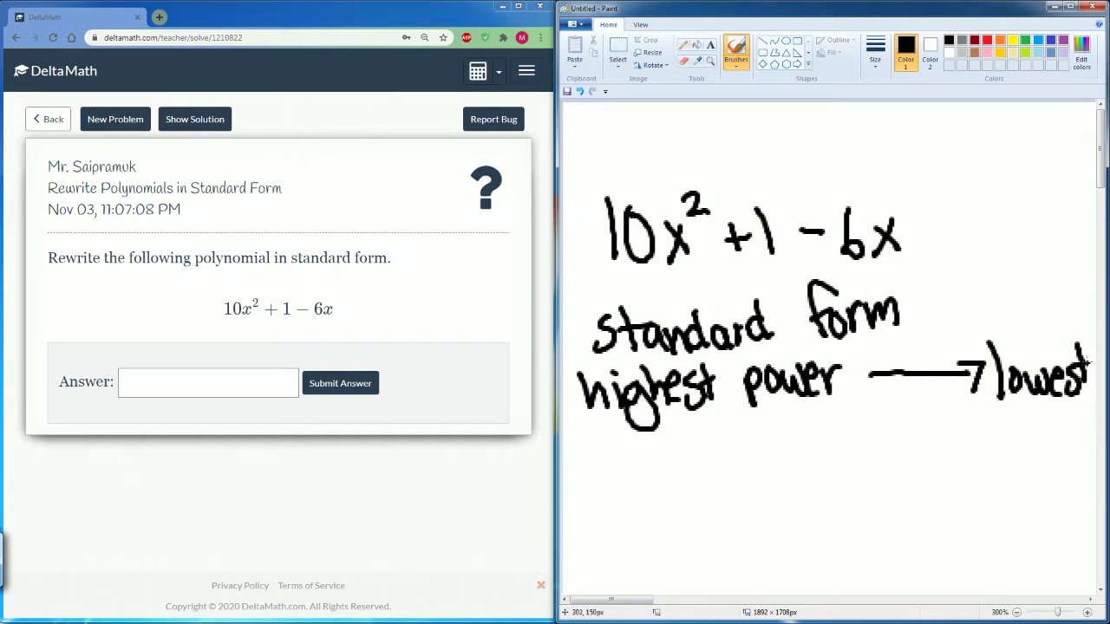
Step: Move +1 to the end and −6x beside 10x² so it reads 10x² − 6x + 1
{"action": "left_click", "coordinate": [618, 52]}
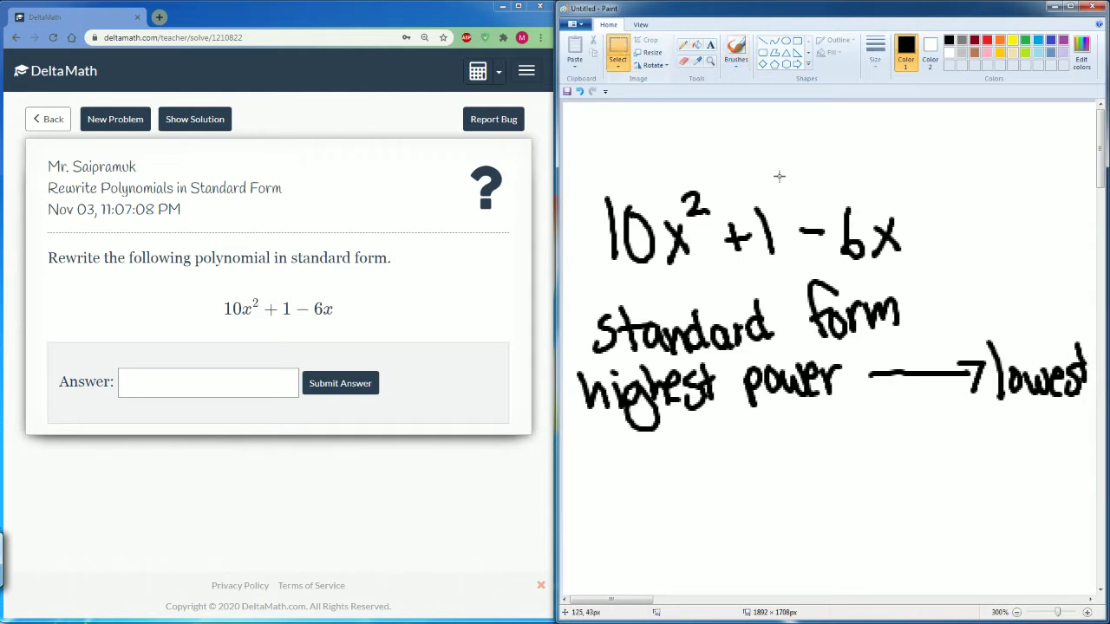
{"action": "mouse_move", "coordinate": [721, 200]}
{"action": "left_mouse_down"}
{"action": "mouse_move", "coordinate": [785, 265]}
{"action": "mouse_move", "coordinate": [929, 194]}
{"action": "mouse_move", "coordinate": [980, 212]}
{"action": "left_mouse_up"}
{"action": "left_click_drag", "start_coordinate": [782, 194], "coordinate": [915, 265]}
{"action": "mouse_move", "coordinate": [790, 191]}
{"action": "left_mouse_down"}
{"action": "mouse_move", "coordinate": [911, 258]}
{"action": "mouse_move", "coordinate": [800, 247]}
{"action": "left_mouse_up"}
{"action": "mouse_move", "coordinate": [941, 170]}
{"action": "left_mouse_down"}
{"action": "mouse_move", "coordinate": [1018, 240]}
{"action": "mouse_move", "coordinate": [898, 251]}
{"action": "mouse_move", "coordinate": [882, 241]}
{"action": "left_mouse_up"}
{"action": "left_click", "coordinate": [939, 274]}
Step: Select the standard-form note lines and move them further down the canvas
{"action": "left_click_drag", "start_coordinate": [578, 285], "coordinate": [887, 385]}
{"action": "left_click", "coordinate": [611, 277]}
{"action": "left_click_drag", "start_coordinate": [571, 276], "coordinate": [1095, 455]}
{"action": "left_click_drag", "start_coordinate": [813, 311], "coordinate": [805, 404]}
{"action": "left_click", "coordinate": [646, 327]}
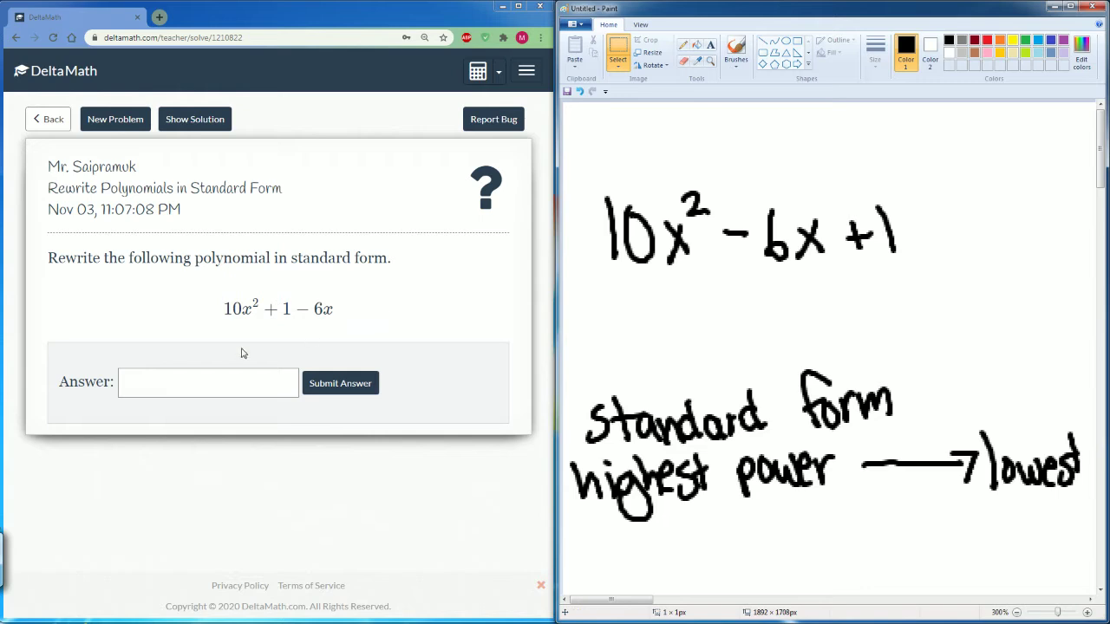
Step: Submit and confirm 10x^2-6x+1 as the answer, then load the new problem −4x³ + 5 − 10x²
{"action": "left_click", "coordinate": [203, 382]}
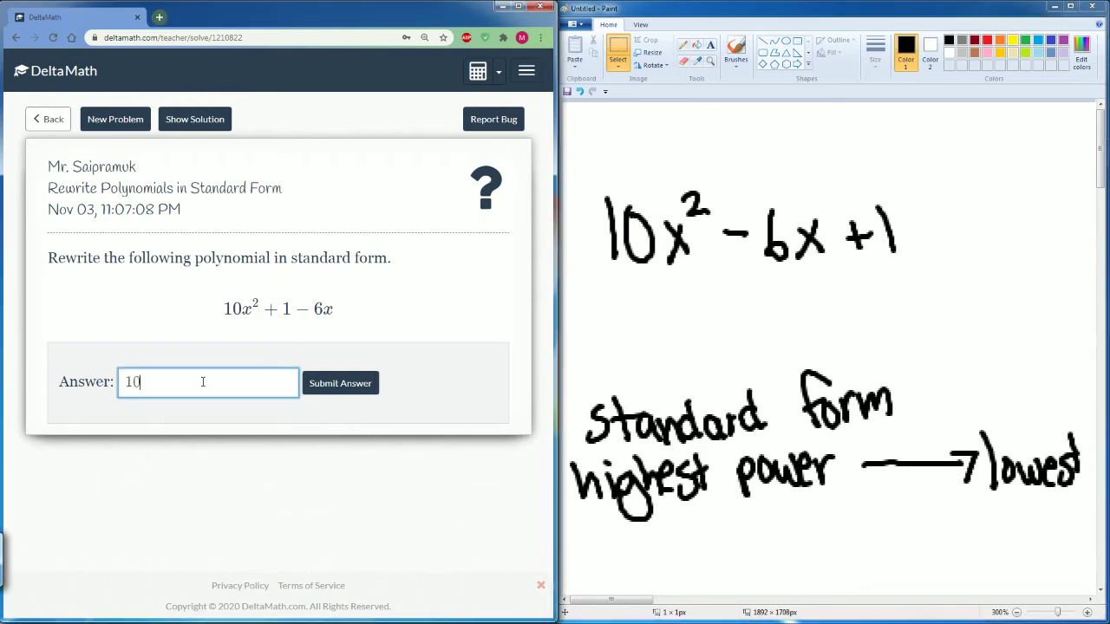
{"action": "type", "text": "10x^2 − 6x + 1"}
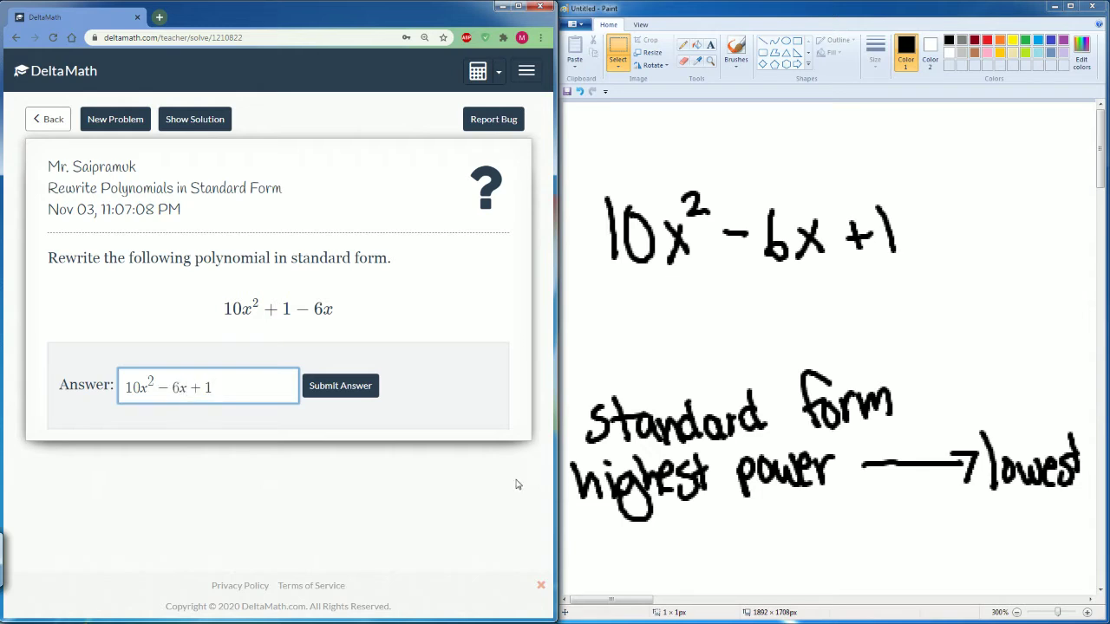
{"action": "left_click", "coordinate": [361, 388]}
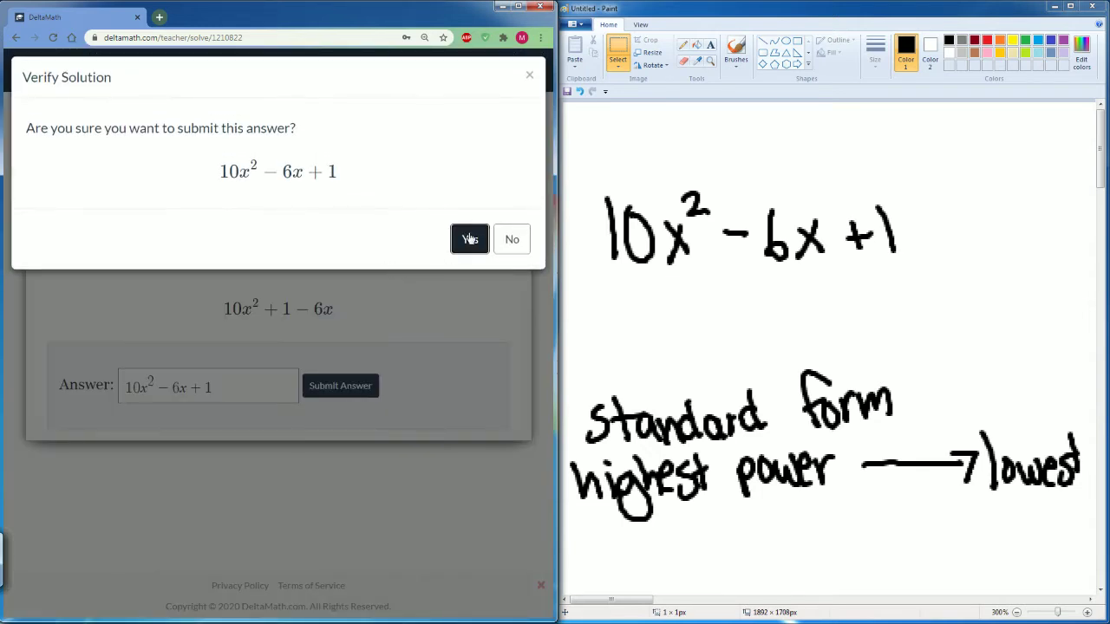
{"action": "left_click", "coordinate": [467, 236]}
{"action": "left_click", "coordinate": [114, 119]}
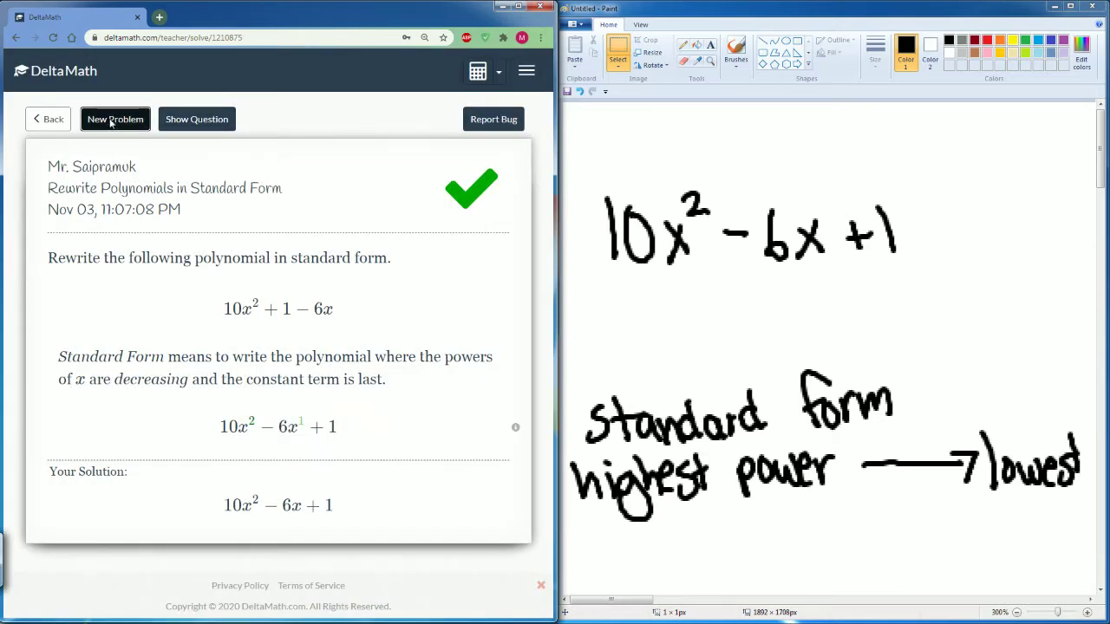
{"action": "left_click", "coordinate": [617, 48]}
Step: Erase the old handwritten expression and handwrite −4x³ in its place
{"action": "mouse_move", "coordinate": [589, 157]}
{"action": "left_mouse_down"}
{"action": "mouse_move", "coordinate": [750, 227]}
{"action": "mouse_move", "coordinate": [960, 291]}
{"action": "left_mouse_up"}
{"action": "key", "text": "Delete"}
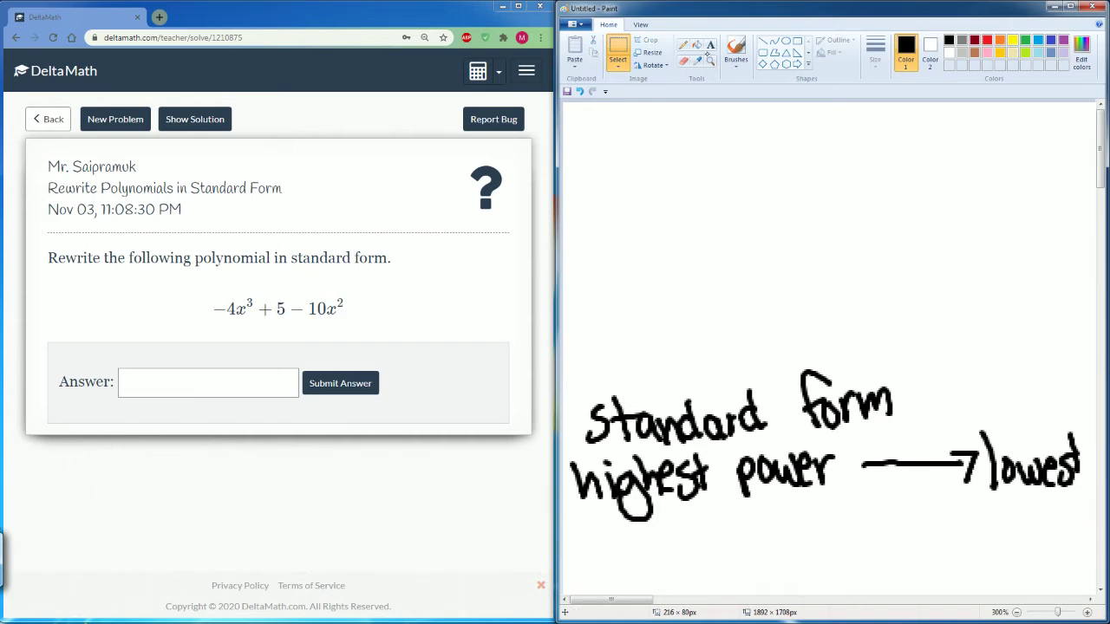
{"action": "left_click", "coordinate": [736, 52]}
{"action": "left_click_drag", "start_coordinate": [579, 212], "coordinate": [638, 213]}
{"action": "left_click_drag", "start_coordinate": [634, 184], "coordinate": [644, 243]}
{"action": "mouse_move", "coordinate": [652, 208]}
{"action": "left_mouse_down"}
{"action": "mouse_move", "coordinate": [677, 241]}
{"action": "mouse_move", "coordinate": [659, 248]}
{"action": "left_mouse_up"}
{"action": "left_click_drag", "start_coordinate": [666, 179], "coordinate": [674, 212]}
Step: Add + 5 − 10x² after −4x³ to complete the new polynomial
{"action": "left_click_drag", "start_coordinate": [717, 215], "coordinate": [718, 228]}
{"action": "left_click_drag", "start_coordinate": [737, 181], "coordinate": [744, 233]}
{"action": "left_click_drag", "start_coordinate": [816, 185], "coordinate": [817, 237]}
{"action": "mouse_move", "coordinate": [845, 191]}
{"action": "left_mouse_down"}
{"action": "mouse_move", "coordinate": [890, 237]}
{"action": "mouse_move", "coordinate": [864, 241]}
{"action": "left_mouse_up"}
{"action": "left_click_drag", "start_coordinate": [888, 175], "coordinate": [919, 201]}
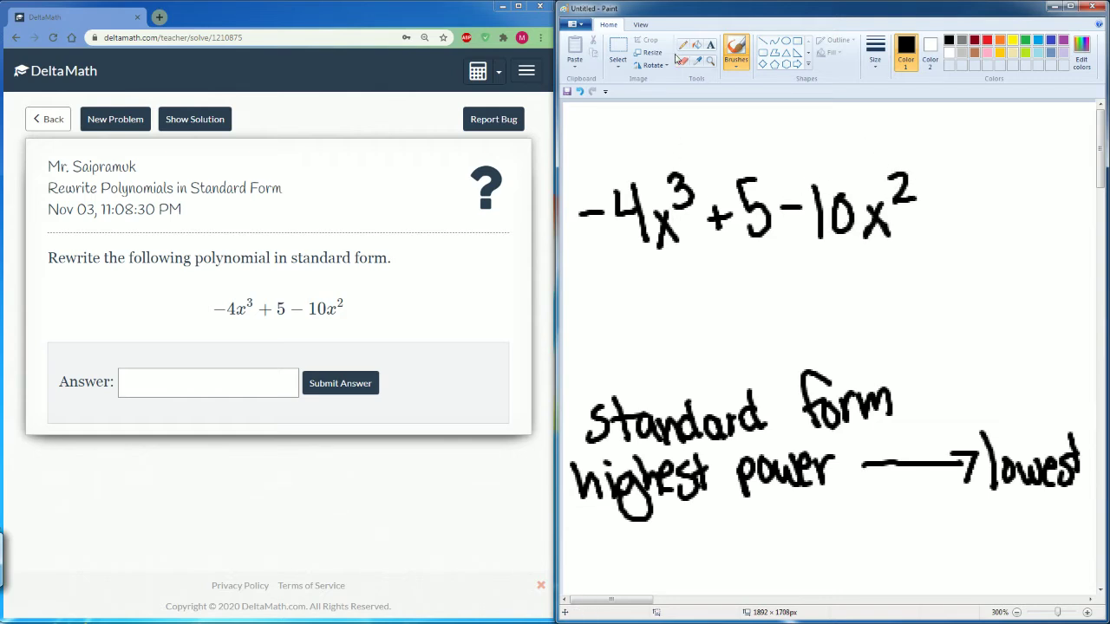
{"action": "left_click", "coordinate": [617, 50]}
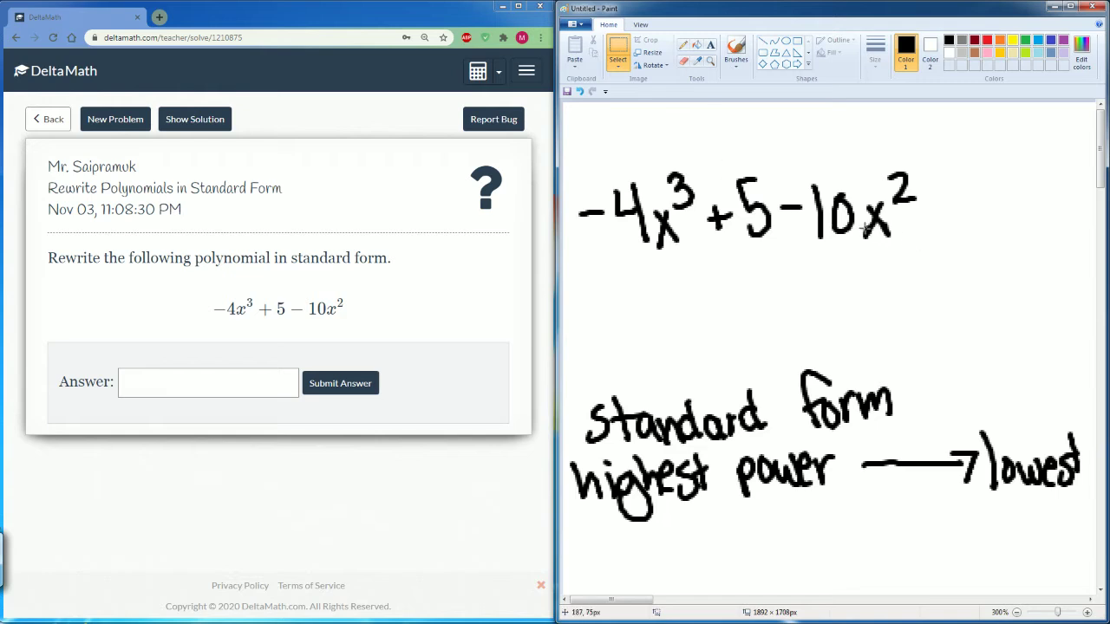
Step: Move −10x² beside −4x³ and +5 to the end, giving −4x³ − 10x² + 5
{"action": "left_click_drag", "start_coordinate": [703, 180], "coordinate": [980, 232]}
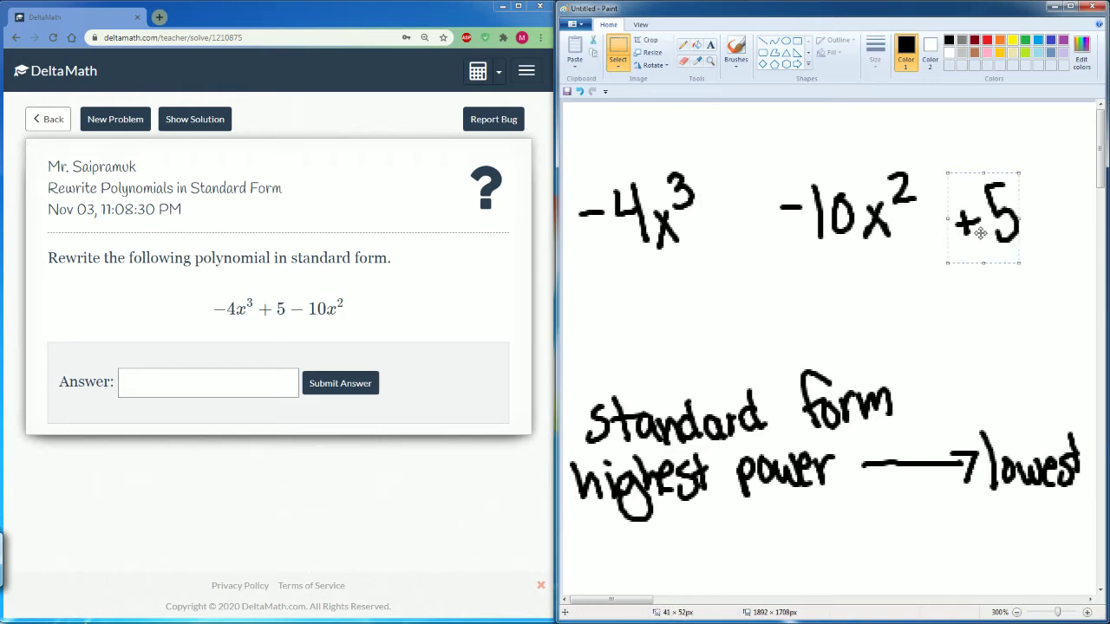
{"action": "mouse_move", "coordinate": [767, 172]}
{"action": "left_mouse_down"}
{"action": "mouse_move", "coordinate": [931, 257]}
{"action": "mouse_move", "coordinate": [892, 218]}
{"action": "mouse_move", "coordinate": [776, 154]}
{"action": "left_mouse_up"}
{"action": "left_click_drag", "start_coordinate": [818, 186], "coordinate": [738, 201]}
{"action": "left_click_drag", "start_coordinate": [939, 165], "coordinate": [1001, 235]}
{"action": "left_click_drag", "start_coordinate": [1043, 267], "coordinate": [951, 165]}
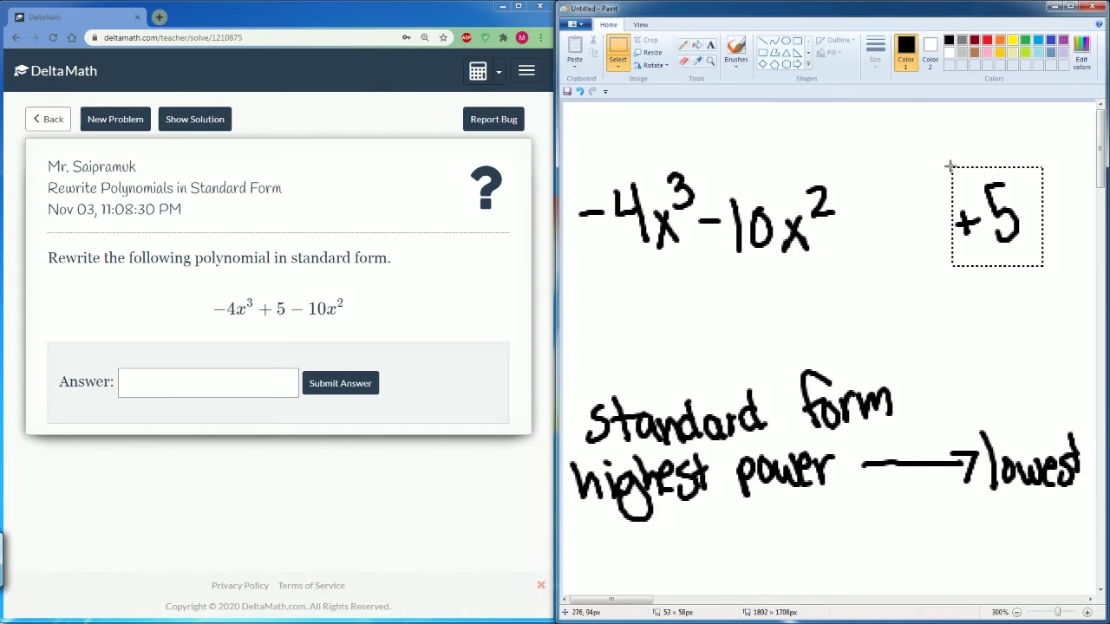
{"action": "left_click_drag", "start_coordinate": [983, 202], "coordinate": [875, 206]}
{"action": "left_click", "coordinate": [987, 196]}
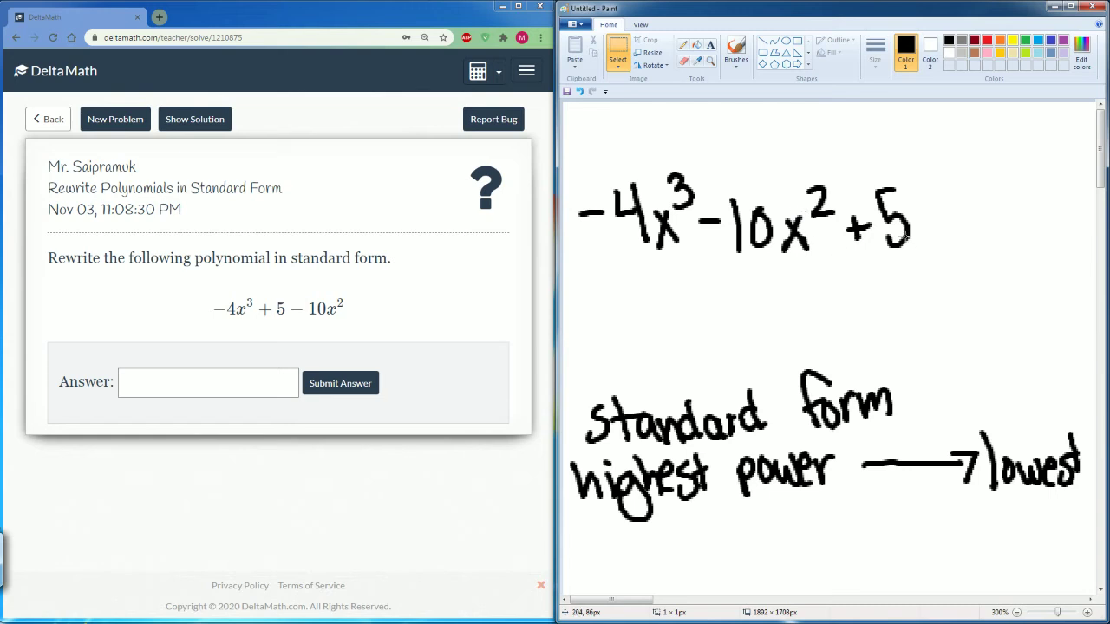
{"action": "left_click", "coordinate": [256, 377]}
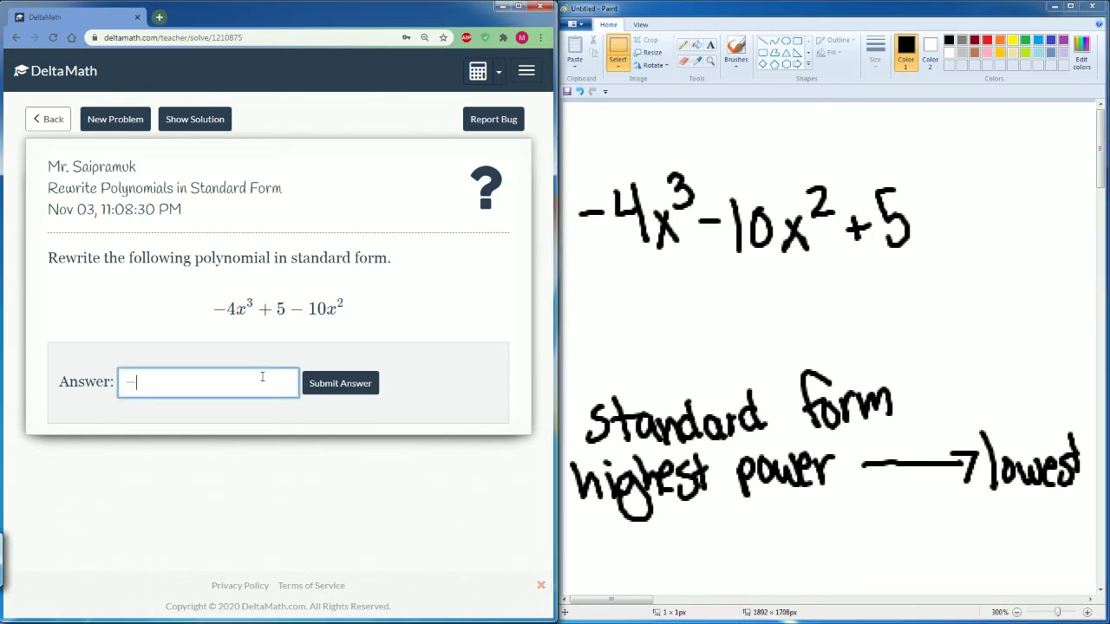
Step: Enter -4x^3-10x^2+5, submit and confirm it, then load the next problem
{"action": "type", "text": "-4x^3 - 10x^2 + 5"}
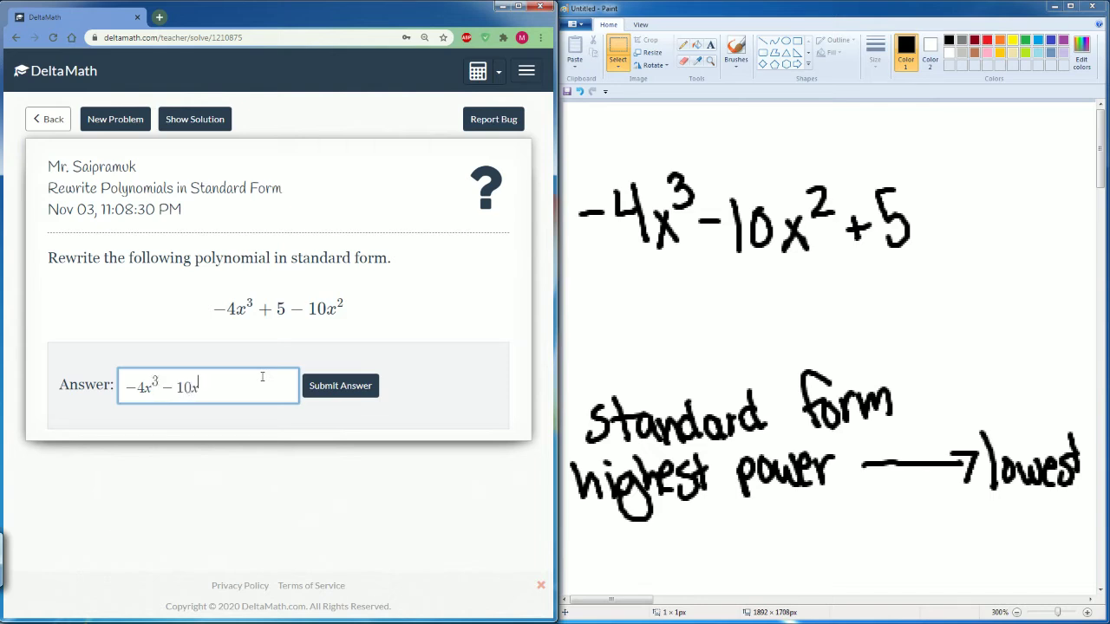
{"action": "left_click", "coordinate": [325, 386]}
{"action": "left_click", "coordinate": [465, 241]}
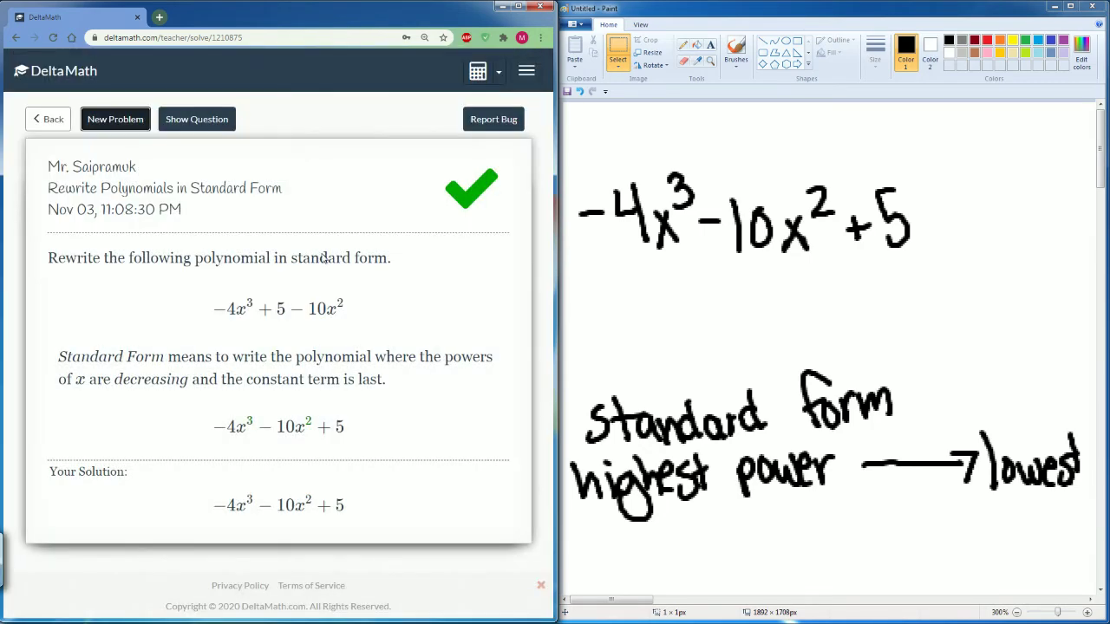
{"action": "left_click", "coordinate": [114, 124]}
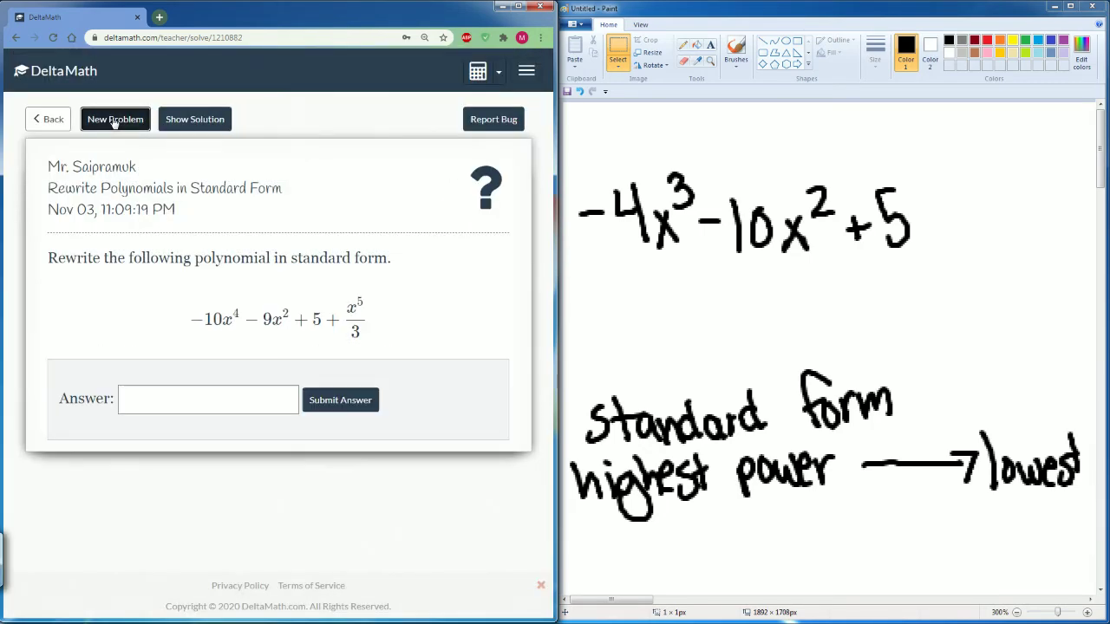
Step: Erase the previous handwritten expression from the top of the Paint canvas
{"action": "left_click", "coordinate": [831, 317]}
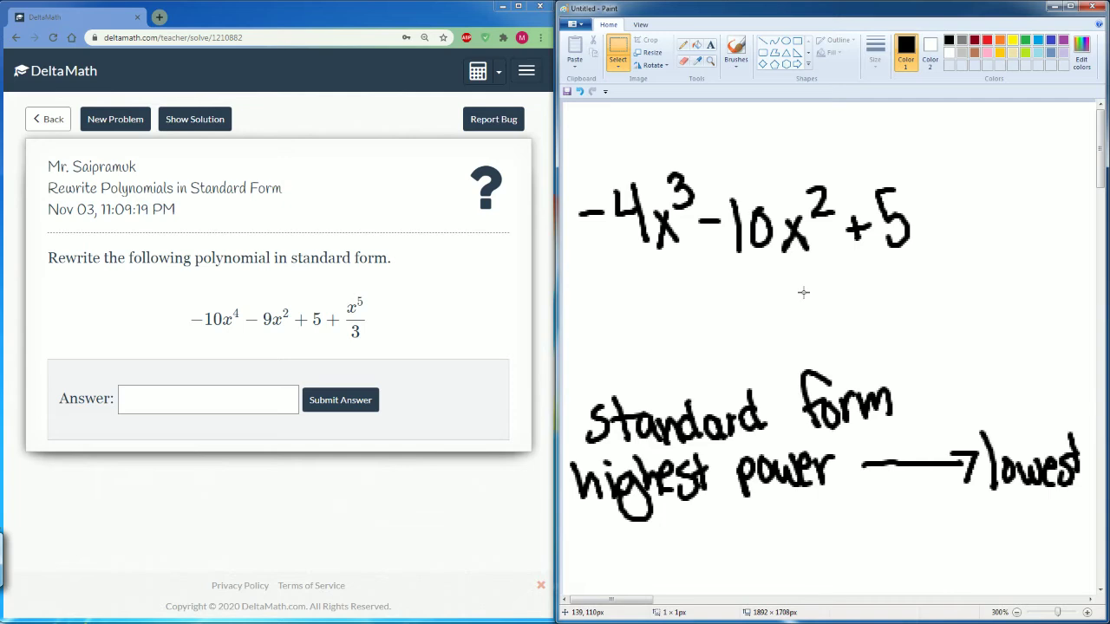
{"action": "key", "text": "ctrl+a"}
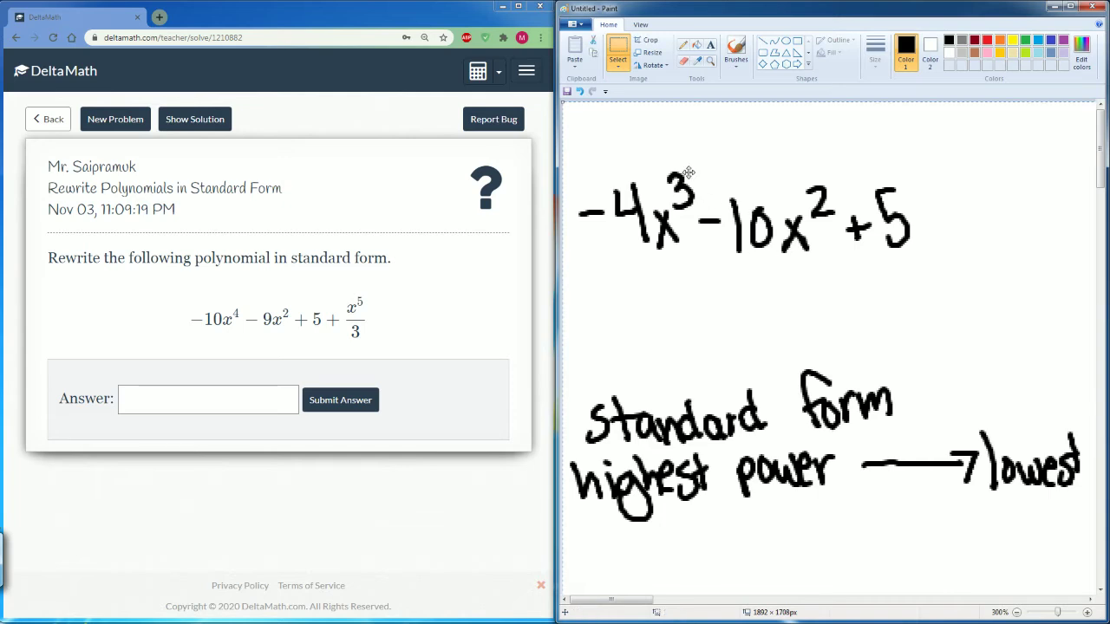
{"action": "left_click_drag", "start_coordinate": [983, 252], "coordinate": [565, 142]}
{"action": "key", "text": "Delete"}
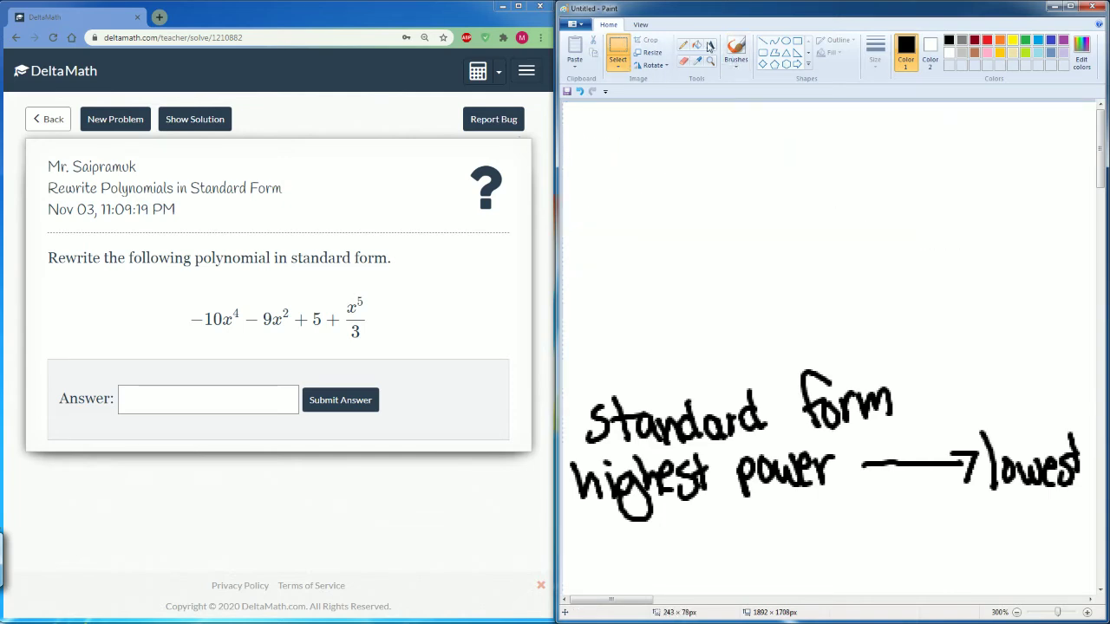
{"action": "left_click", "coordinate": [738, 50]}
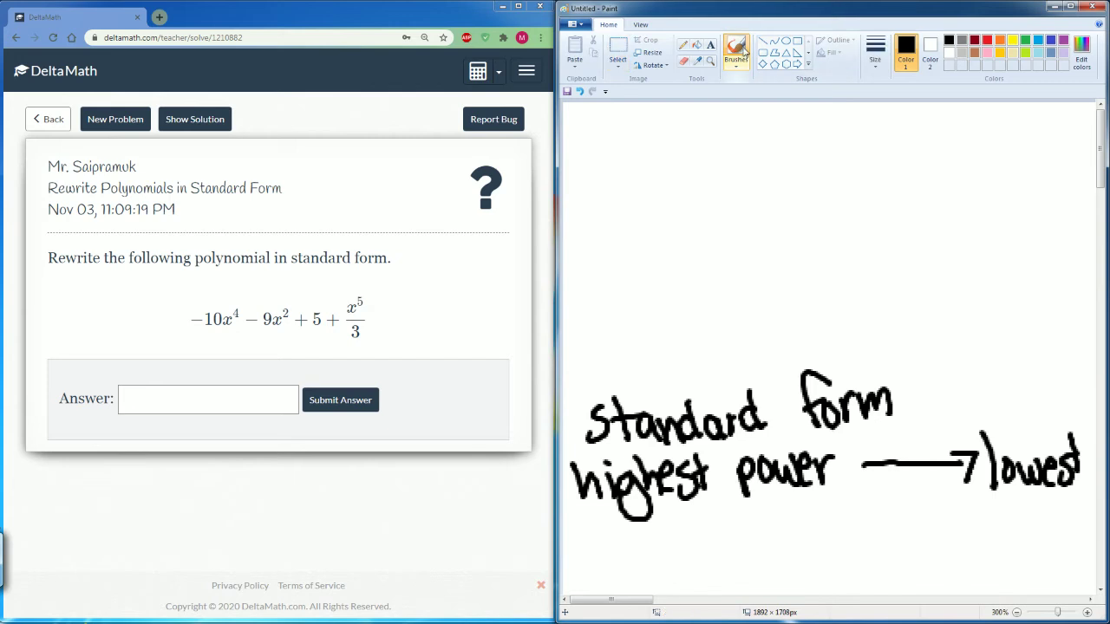
{"action": "left_click", "coordinate": [743, 52]}
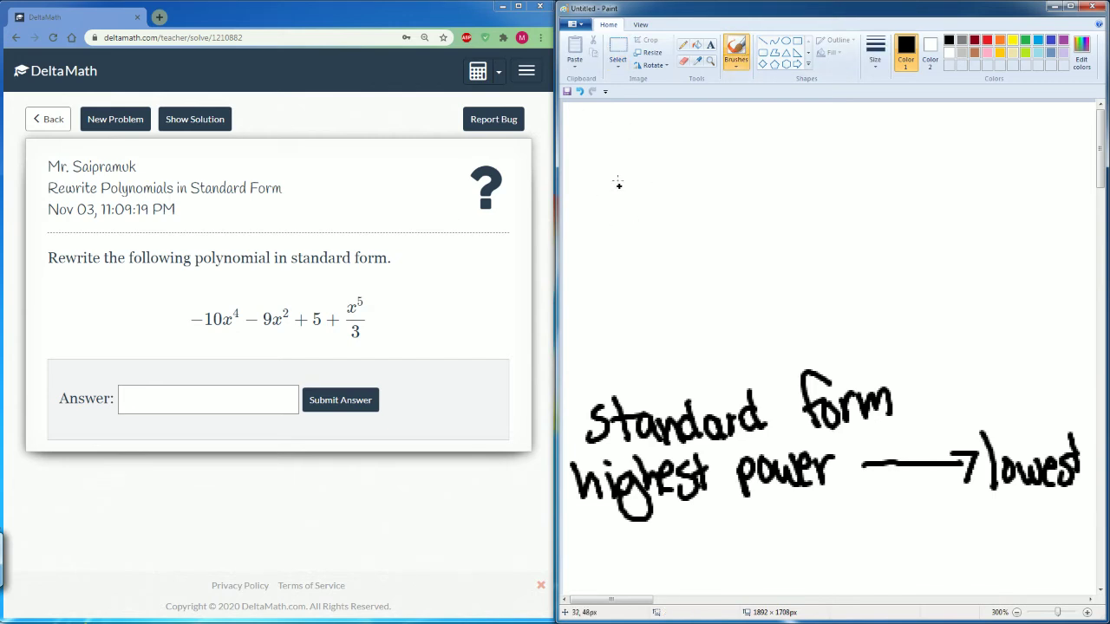
Step: Handwrite −10x⁴ − 9x² at the top of the canvas
{"action": "left_click_drag", "start_coordinate": [578, 184], "coordinate": [607, 183]}
{"action": "left_click_drag", "start_coordinate": [611, 165], "coordinate": [621, 212]}
{"action": "mouse_move", "coordinate": [653, 161]}
{"action": "left_mouse_down"}
{"action": "mouse_move", "coordinate": [696, 204]}
{"action": "mouse_move", "coordinate": [677, 212]}
{"action": "left_mouse_up"}
{"action": "left_click_drag", "start_coordinate": [690, 151], "coordinate": [706, 163]}
{"action": "left_click_drag", "start_coordinate": [710, 139], "coordinate": [713, 178]}
{"action": "mouse_move", "coordinate": [777, 163]}
{"action": "left_mouse_down"}
{"action": "mouse_move", "coordinate": [785, 208]}
{"action": "mouse_move", "coordinate": [814, 201]}
{"action": "mouse_move", "coordinate": [791, 206]}
{"action": "left_mouse_up"}
{"action": "mouse_move", "coordinate": [804, 155]}
{"action": "left_mouse_down"}
{"action": "mouse_move", "coordinate": [870, 206]}
{"action": "mouse_move", "coordinate": [887, 189]}
{"action": "left_mouse_up"}
Step: Continue with + 5 + x⁵/3, drawing the fraction bar and 3 under x⁵
{"action": "left_click_drag", "start_coordinate": [893, 163], "coordinate": [895, 210]}
{"action": "mouse_move", "coordinate": [894, 162]}
{"action": "left_mouse_down"}
{"action": "mouse_move", "coordinate": [916, 162]}
{"action": "mouse_move", "coordinate": [959, 211]}
{"action": "left_mouse_up"}
{"action": "mouse_move", "coordinate": [951, 192]}
{"action": "left_mouse_down"}
{"action": "mouse_move", "coordinate": [989, 187]}
{"action": "mouse_move", "coordinate": [1024, 205]}
{"action": "mouse_move", "coordinate": [999, 219]}
{"action": "left_mouse_up"}
{"action": "mouse_move", "coordinate": [1031, 144]}
{"action": "left_mouse_down"}
{"action": "mouse_move", "coordinate": [1043, 141]}
{"action": "mouse_move", "coordinate": [1025, 174]}
{"action": "left_mouse_up"}
{"action": "left_click_drag", "start_coordinate": [995, 228], "coordinate": [1040, 227]}
{"action": "mouse_move", "coordinate": [1006, 241]}
{"action": "left_mouse_down"}
{"action": "mouse_move", "coordinate": [1022, 243]}
{"action": "mouse_move", "coordinate": [1009, 267]}
{"action": "left_mouse_up"}
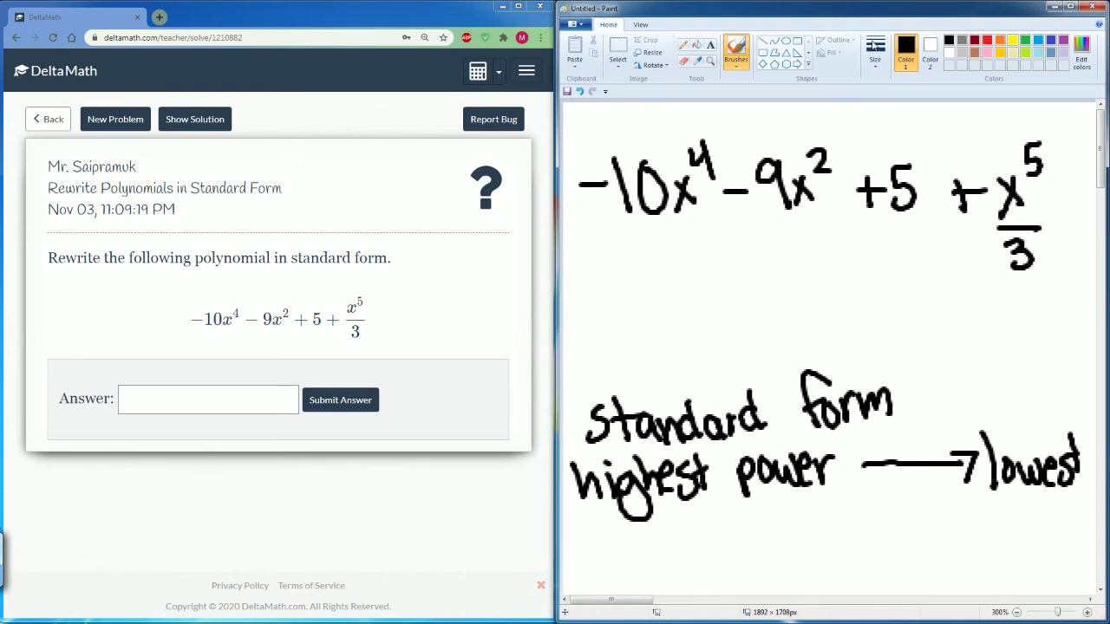
Step: Move x⁵/3 to the front and place −10x⁴ − 9x² + 5 after it
{"action": "left_click", "coordinate": [620, 51]}
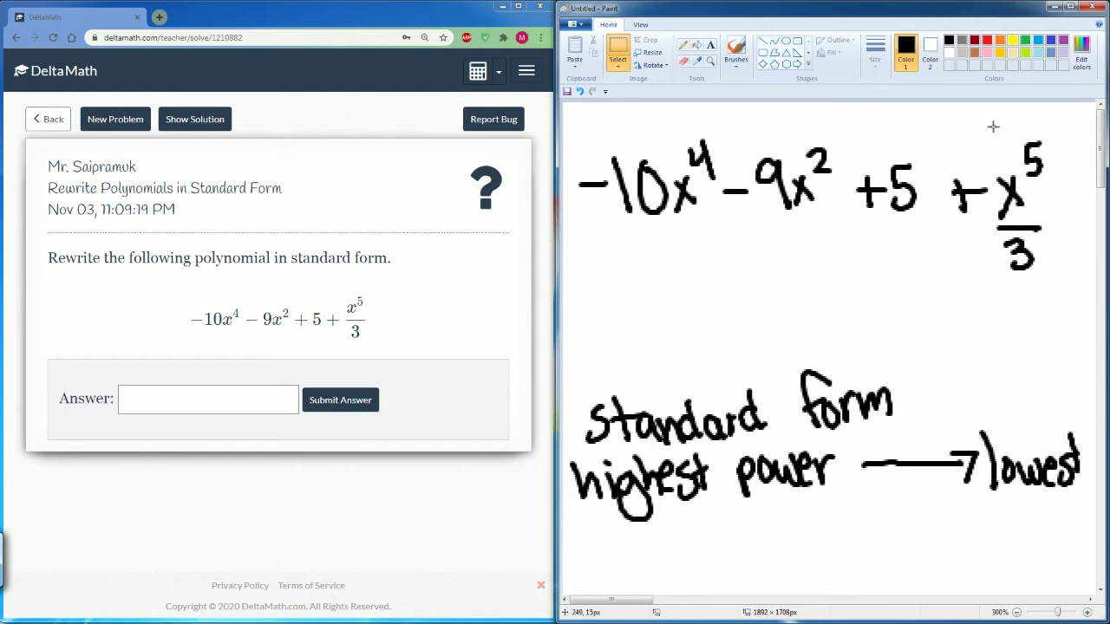
{"action": "mouse_move", "coordinate": [989, 124]}
{"action": "left_mouse_down"}
{"action": "mouse_move", "coordinate": [1061, 245]}
{"action": "mouse_move", "coordinate": [1055, 258]}
{"action": "mouse_move", "coordinate": [698, 304]}
{"action": "mouse_move", "coordinate": [627, 348]}
{"action": "left_mouse_up"}
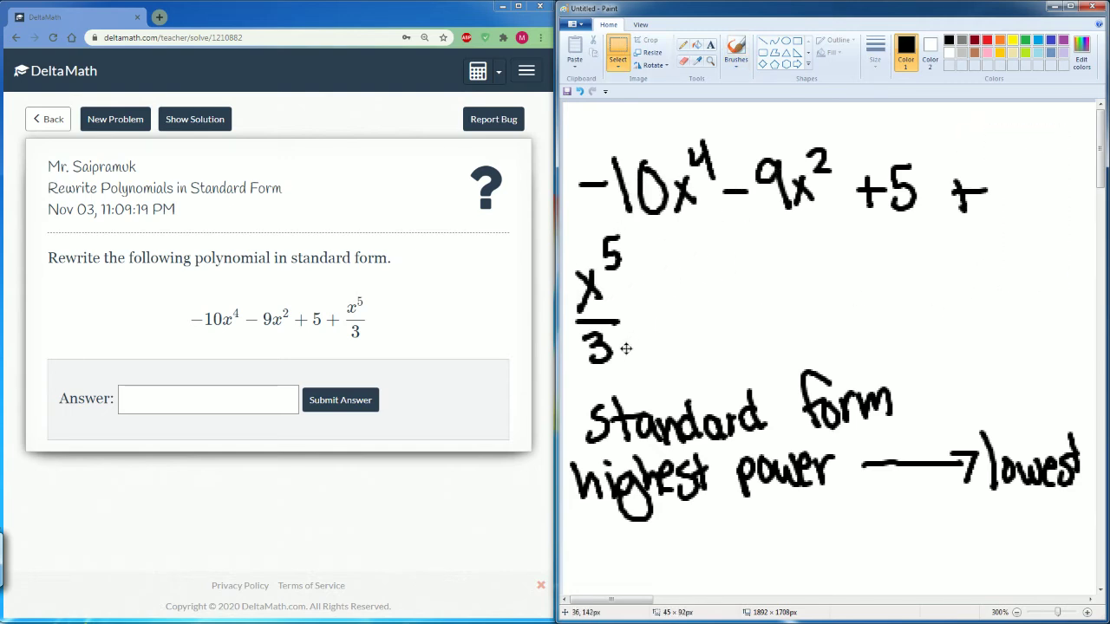
{"action": "left_click", "coordinate": [1026, 281]}
{"action": "mouse_move", "coordinate": [1004, 232]}
{"action": "left_mouse_down"}
{"action": "mouse_move", "coordinate": [930, 231]}
{"action": "mouse_move", "coordinate": [577, 132]}
{"action": "left_mouse_up"}
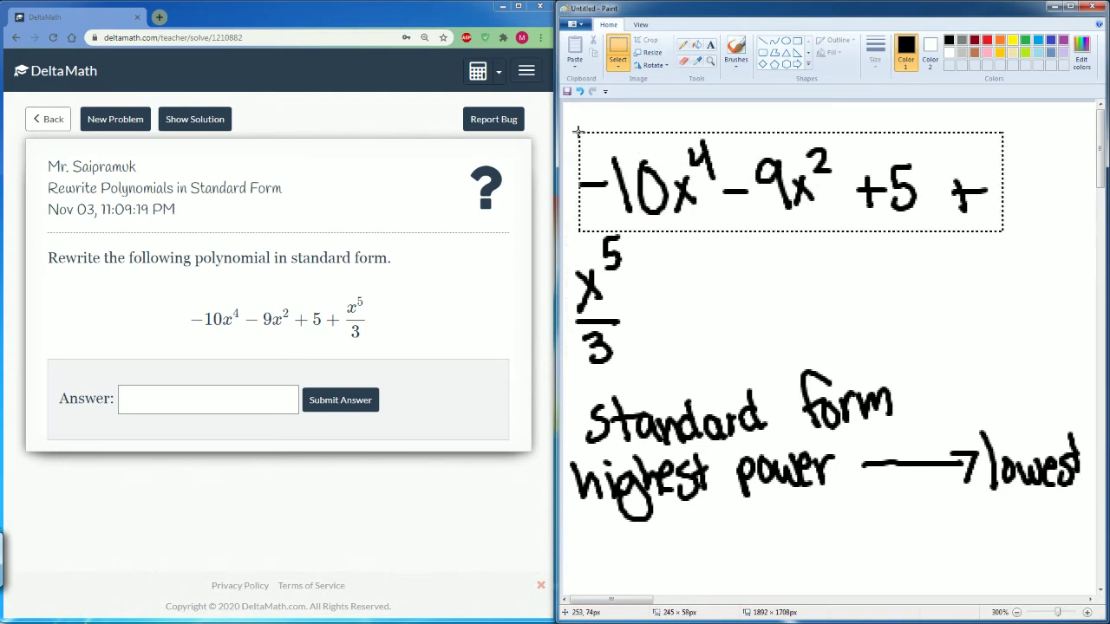
{"action": "left_click_drag", "start_coordinate": [620, 161], "coordinate": [678, 287]}
{"action": "left_click", "coordinate": [798, 179]}
Step: Raise the reordered equation toward the canvas top and delete the trailing plus sign
{"action": "left_click_drag", "start_coordinate": [572, 230], "coordinate": [1058, 374]}
{"action": "left_click_drag", "start_coordinate": [965, 352], "coordinate": [951, 272]}
{"action": "key", "text": "ctrl+z"}
{"action": "left_click_drag", "start_coordinate": [1064, 233], "coordinate": [567, 362]}
{"action": "left_click_drag", "start_coordinate": [676, 337], "coordinate": [680, 225]}
{"action": "left_click", "coordinate": [697, 323]}
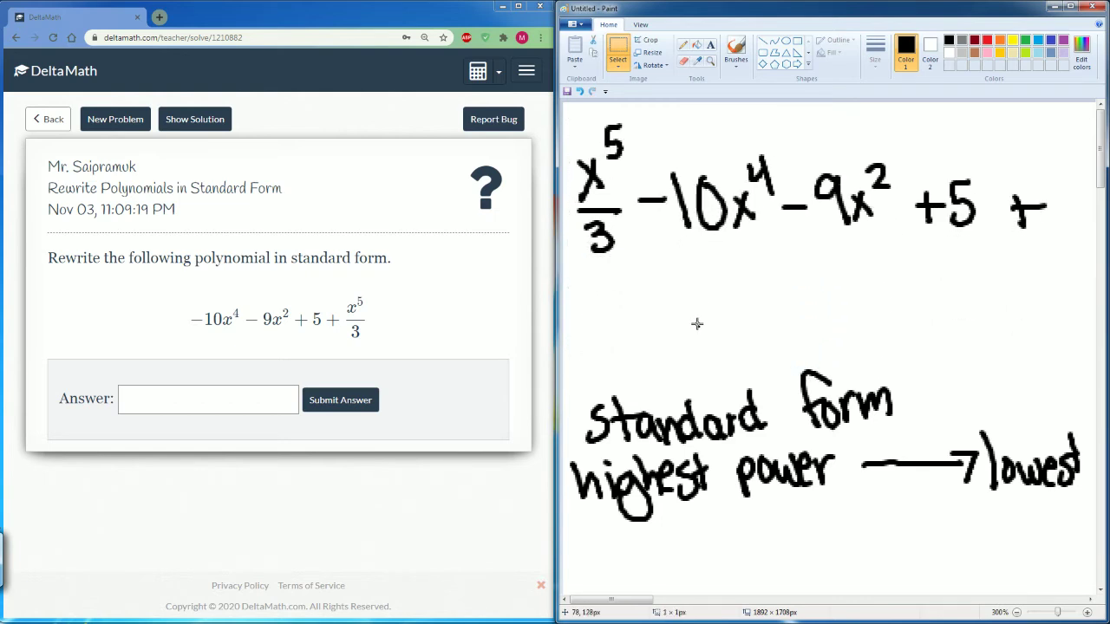
{"action": "left_click_drag", "start_coordinate": [1000, 184], "coordinate": [1057, 252]}
{"action": "key", "text": "Delete"}
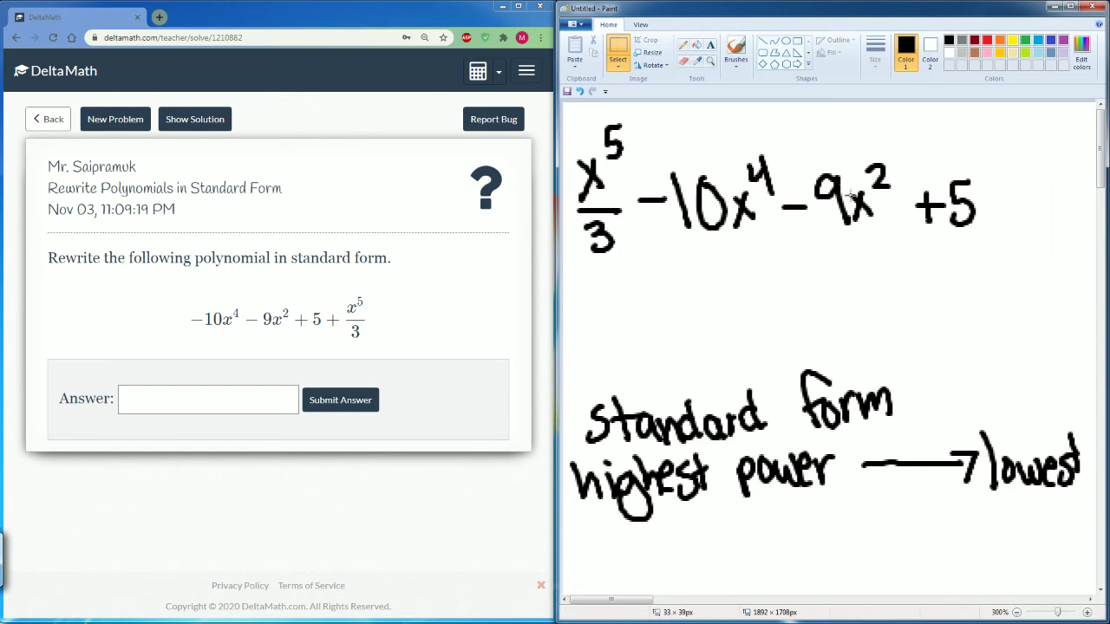
Step: Enter x^5/3-10x^4-9x^2+5, submit and confirm it, then load the next problem
{"action": "left_click", "coordinate": [227, 398]}
{"action": "type", "text": "x^"}
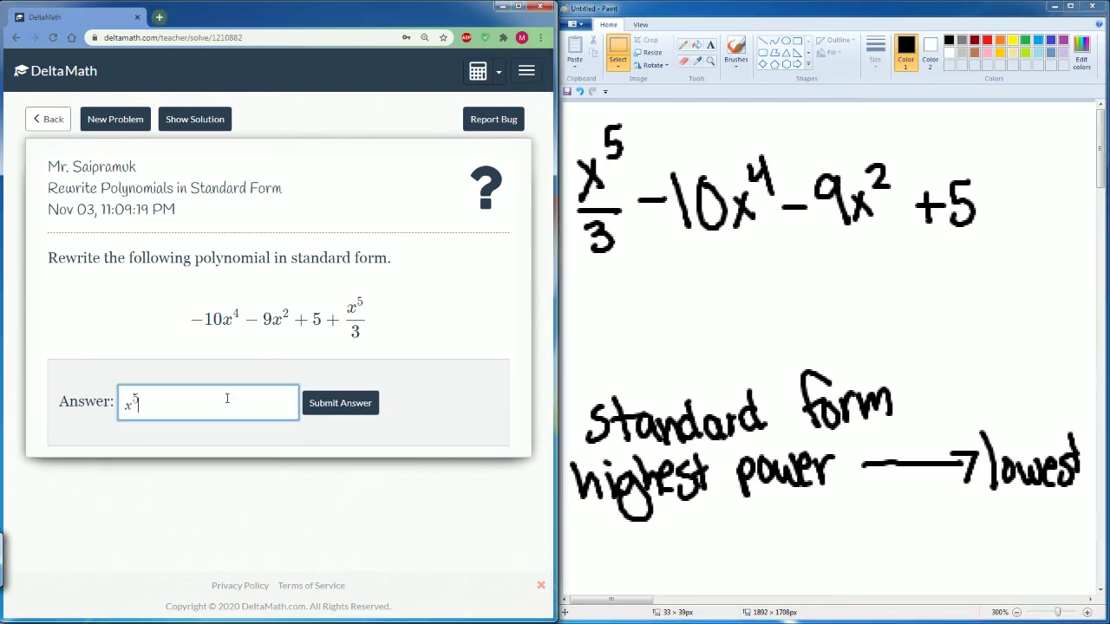
{"action": "type", "text": "5/3 − 10x^4 − 9x^2 + 5"}
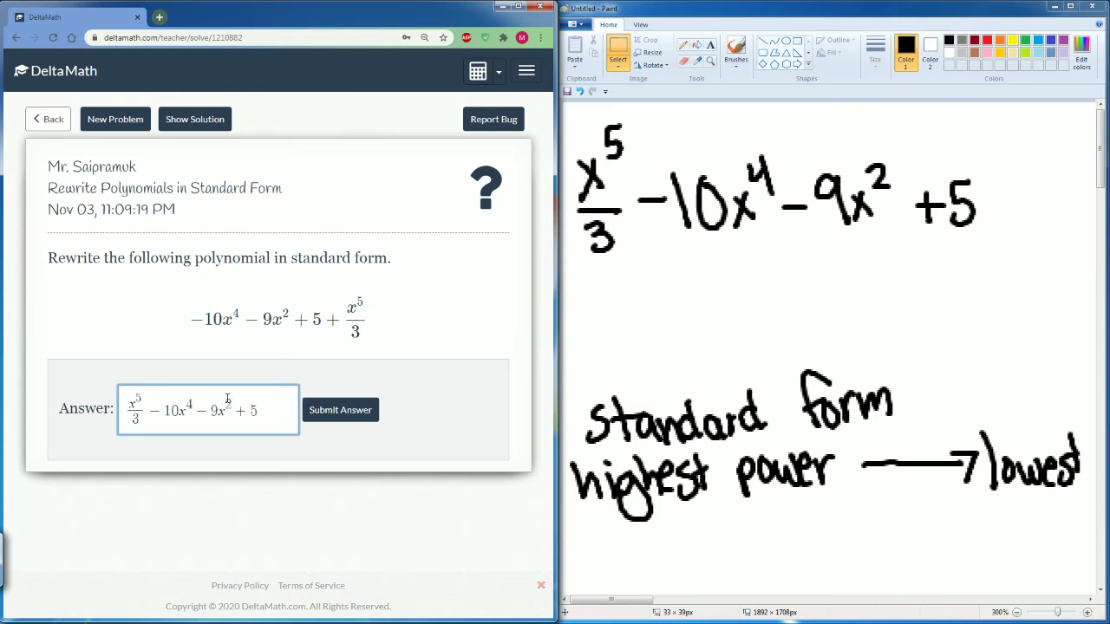
{"action": "left_click", "coordinate": [366, 411]}
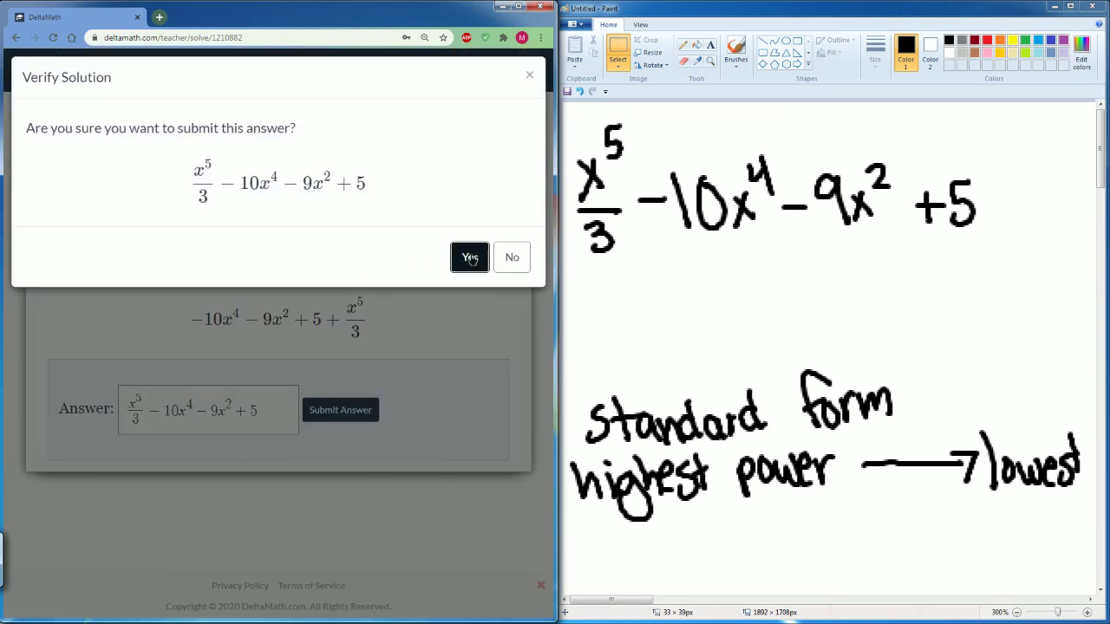
{"action": "left_click", "coordinate": [469, 255]}
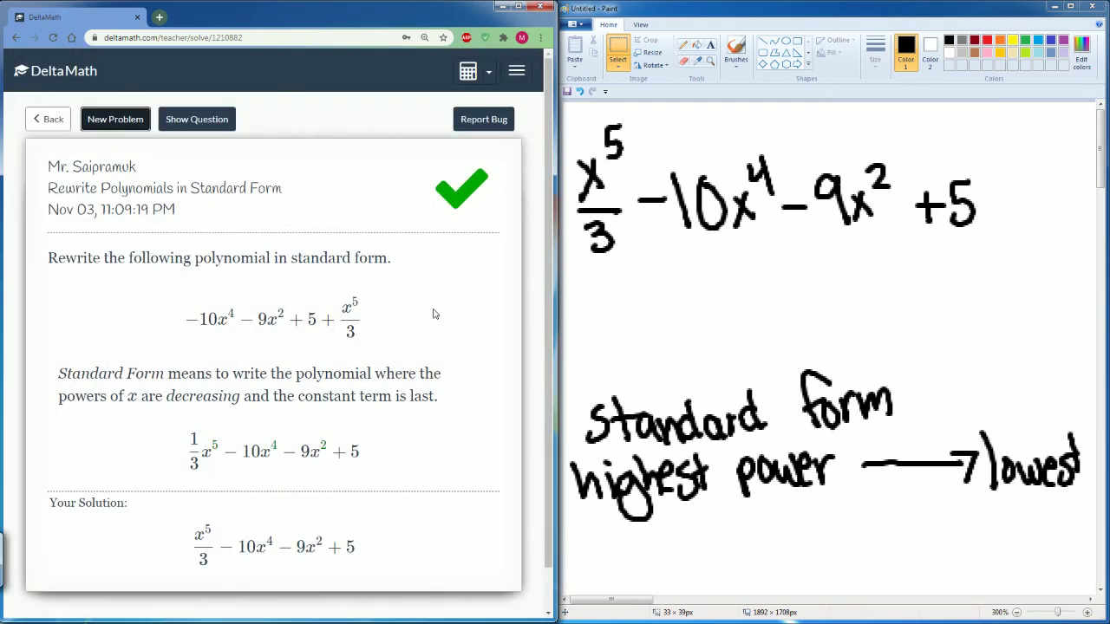
{"action": "left_click", "coordinate": [126, 128]}
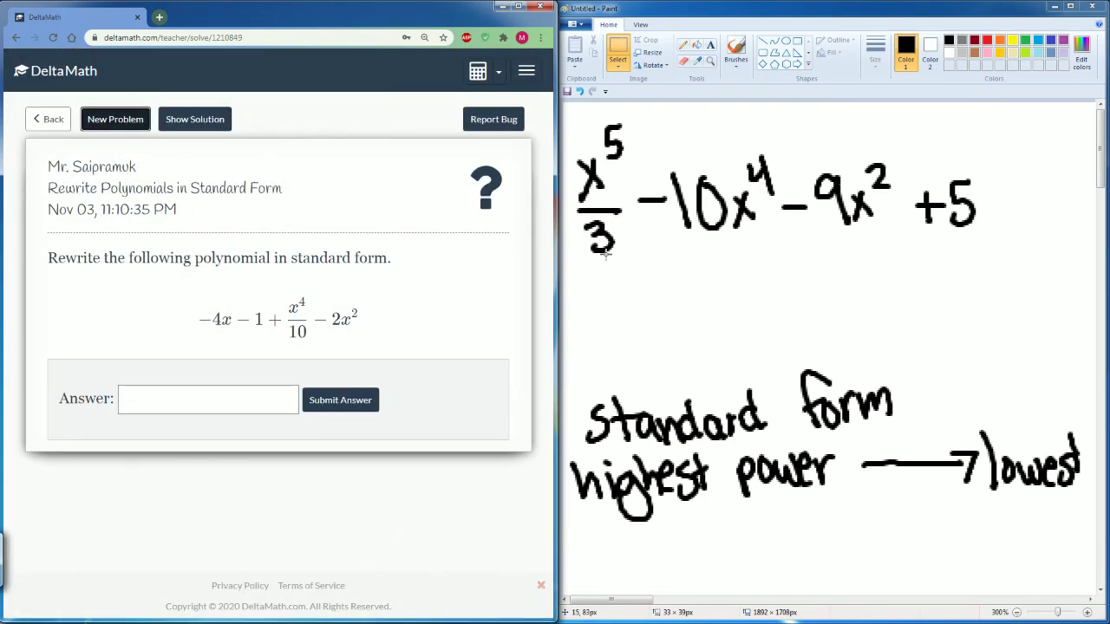
Step: Erase the previous handwritten polynomial from the Paint canvas
{"action": "left_click", "coordinate": [626, 48]}
{"action": "left_click_drag", "start_coordinate": [982, 266], "coordinate": [516, 83]}
{"action": "key", "text": "Delete"}
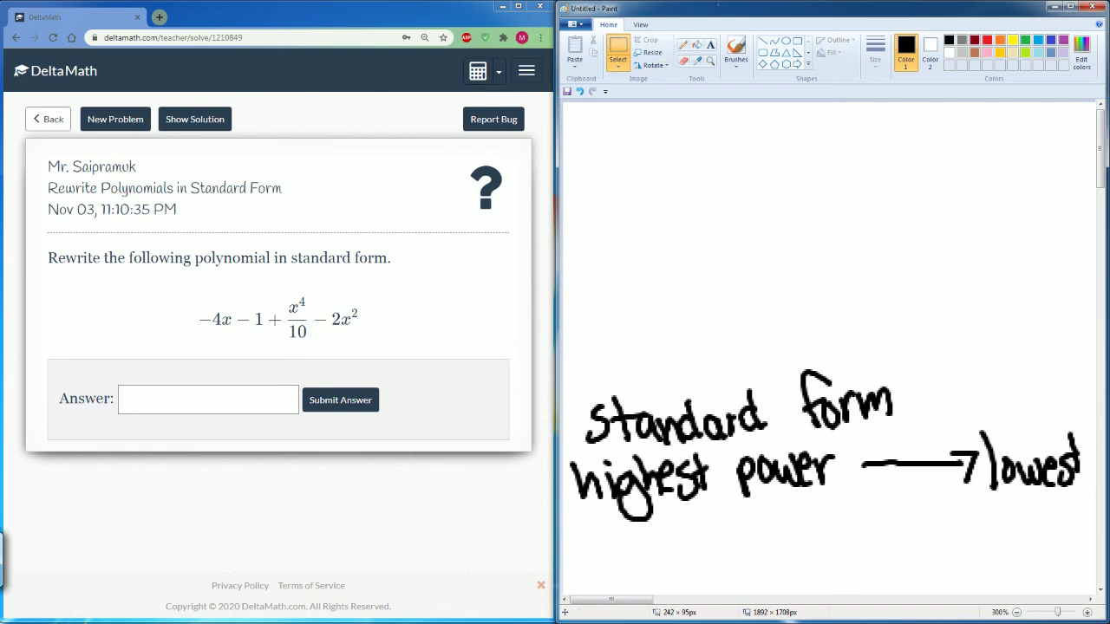
{"action": "left_click", "coordinate": [737, 52]}
Step: Handwrite −4x − 1 + x⁴ at the top of the canvas
{"action": "mouse_move", "coordinate": [579, 173]}
{"action": "left_mouse_down"}
{"action": "mouse_move", "coordinate": [634, 170]}
{"action": "mouse_move", "coordinate": [644, 198]}
{"action": "left_mouse_up"}
{"action": "mouse_move", "coordinate": [649, 166]}
{"action": "left_mouse_down"}
{"action": "mouse_move", "coordinate": [675, 196]}
{"action": "mouse_move", "coordinate": [651, 198]}
{"action": "mouse_move", "coordinate": [716, 172]}
{"action": "mouse_move", "coordinate": [734, 200]}
{"action": "left_mouse_up"}
{"action": "left_click_drag", "start_coordinate": [770, 151], "coordinate": [768, 194]}
{"action": "mouse_move", "coordinate": [760, 172]}
{"action": "left_mouse_down"}
{"action": "mouse_move", "coordinate": [791, 170]}
{"action": "mouse_move", "coordinate": [821, 189]}
{"action": "left_mouse_up"}
{"action": "left_click_drag", "start_coordinate": [818, 149], "coordinate": [796, 191]}
{"action": "mouse_move", "coordinate": [826, 122]}
{"action": "left_mouse_down"}
{"action": "mouse_move", "coordinate": [830, 138]}
{"action": "mouse_move", "coordinate": [845, 137]}
{"action": "left_mouse_up"}
Step: Finish the fraction x⁴/10 and add −2x² as the last term
{"action": "left_click_drag", "start_coordinate": [839, 118], "coordinate": [840, 158]}
{"action": "mouse_move", "coordinate": [791, 196]}
{"action": "left_mouse_down"}
{"action": "mouse_move", "coordinate": [853, 194]}
{"action": "mouse_move", "coordinate": [810, 243]}
{"action": "left_mouse_up"}
{"action": "mouse_move", "coordinate": [837, 212]}
{"action": "left_mouse_down"}
{"action": "mouse_move", "coordinate": [826, 227]}
{"action": "mouse_move", "coordinate": [838, 212]}
{"action": "left_mouse_up"}
{"action": "left_click_drag", "start_coordinate": [873, 191], "coordinate": [893, 191]}
{"action": "mouse_move", "coordinate": [897, 158]}
{"action": "left_mouse_down"}
{"action": "mouse_move", "coordinate": [933, 199]}
{"action": "mouse_move", "coordinate": [966, 197]}
{"action": "left_mouse_up"}
{"action": "left_click_drag", "start_coordinate": [970, 168], "coordinate": [945, 201]}
{"action": "left_click_drag", "start_coordinate": [963, 146], "coordinate": [989, 168]}
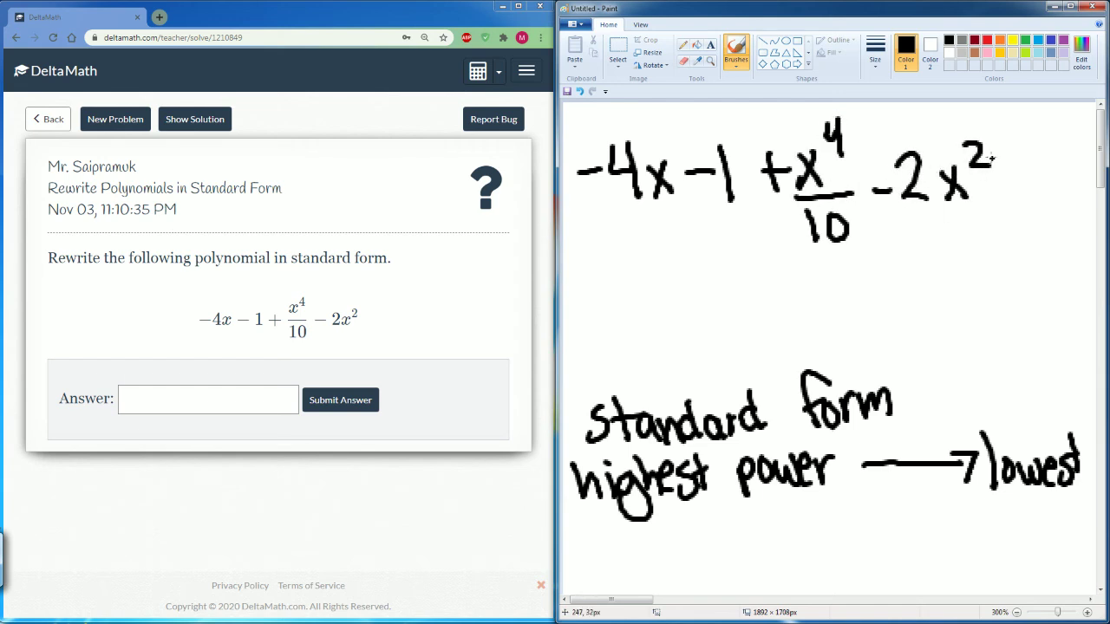
Step: Rearrange the handwritten terms into the order x⁴/10, −2x², −4x − 1
{"action": "left_click", "coordinate": [617, 53]}
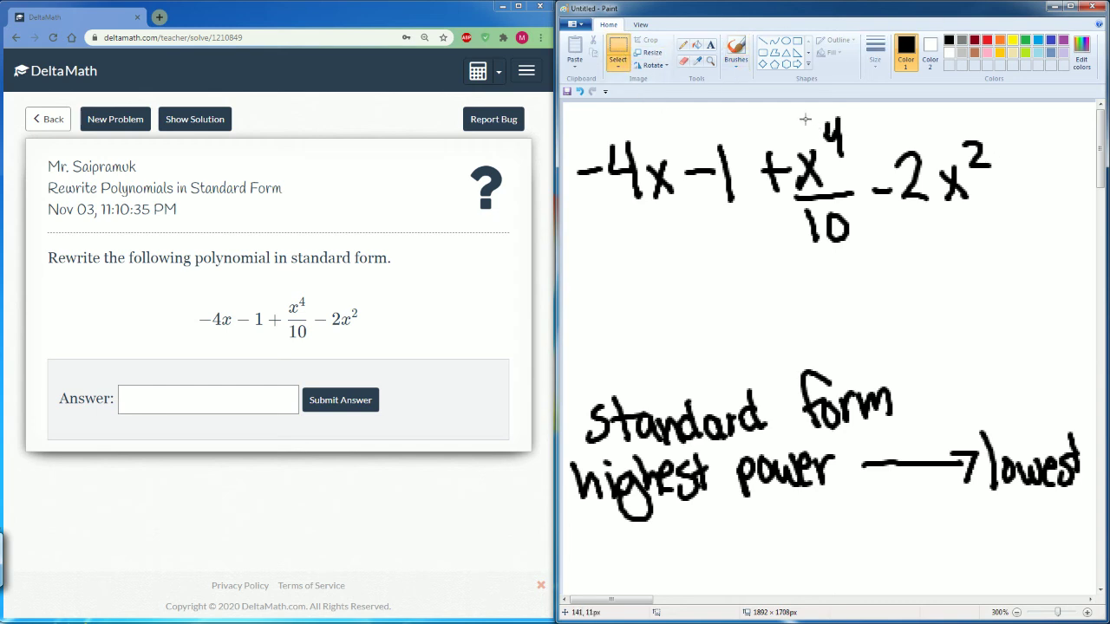
{"action": "left_click_drag", "start_coordinate": [791, 106], "coordinate": [865, 266]}
{"action": "left_click", "coordinate": [865, 269]}
{"action": "left_click_drag", "start_coordinate": [758, 111], "coordinate": [867, 265]}
{"action": "left_click_drag", "start_coordinate": [856, 200], "coordinate": [662, 302]}
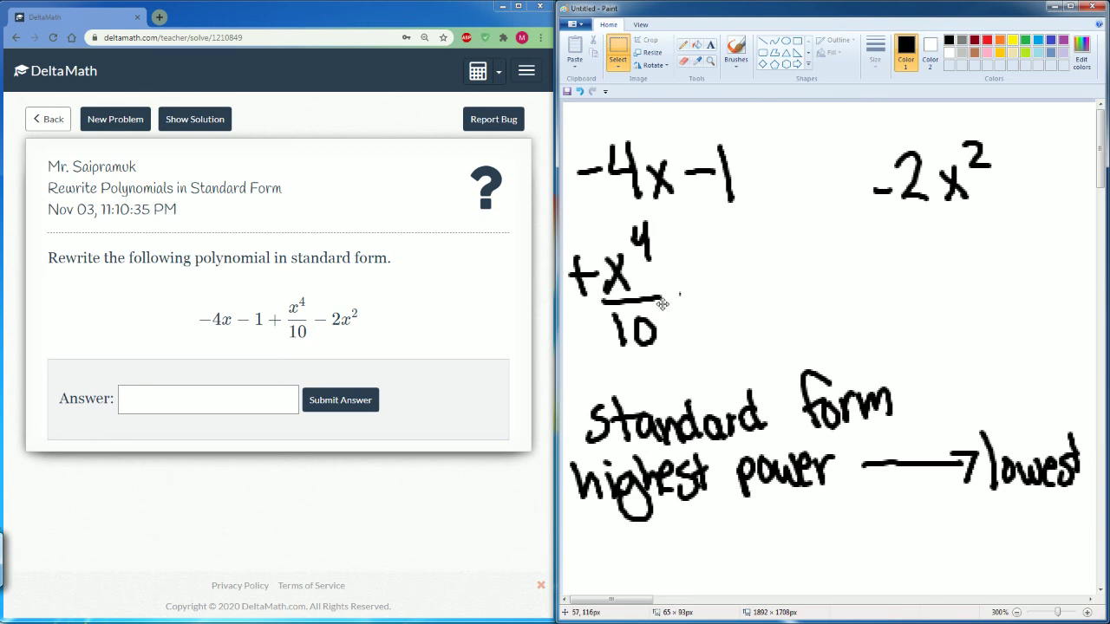
{"action": "left_click_drag", "start_coordinate": [864, 127], "coordinate": [775, 297]}
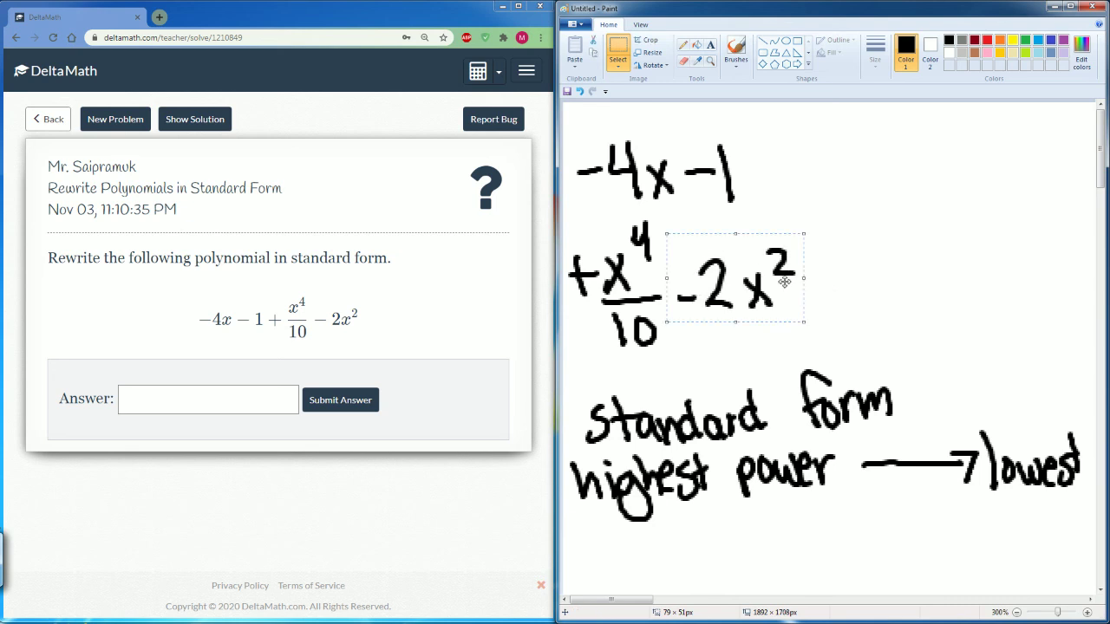
{"action": "left_click_drag", "start_coordinate": [573, 130], "coordinate": [930, 308]}
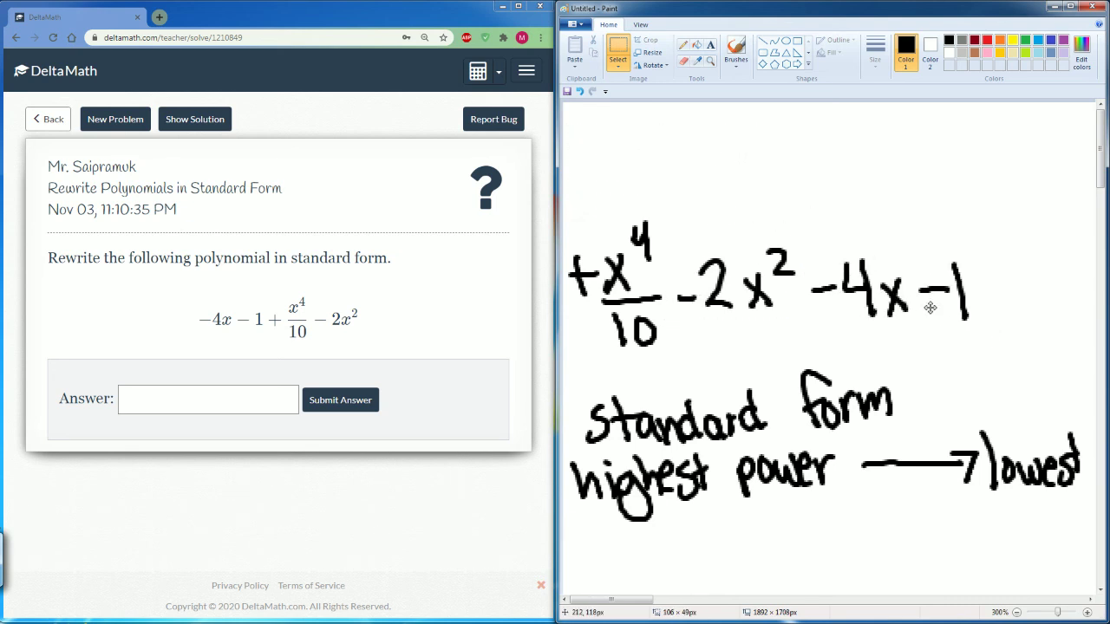
Step: Erase the leading plus sign in front of x⁴/10
{"action": "left_click_drag", "start_coordinate": [601, 247], "coordinate": [553, 290]}
{"action": "key", "text": "Delete"}
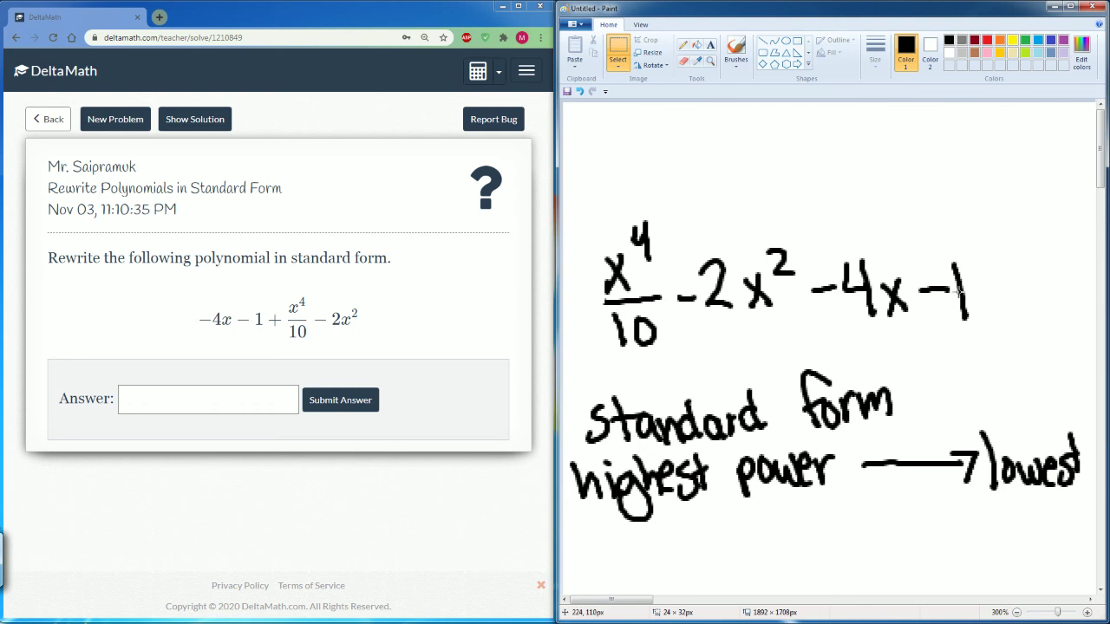
{"action": "left_click", "coordinate": [234, 394]}
Step: Submit x^4/10 - 2x^2 - 4x - 1 as the answer and confirm it
{"action": "type", "text": "x^4/10 − 2x^2 − 4x − 1"}
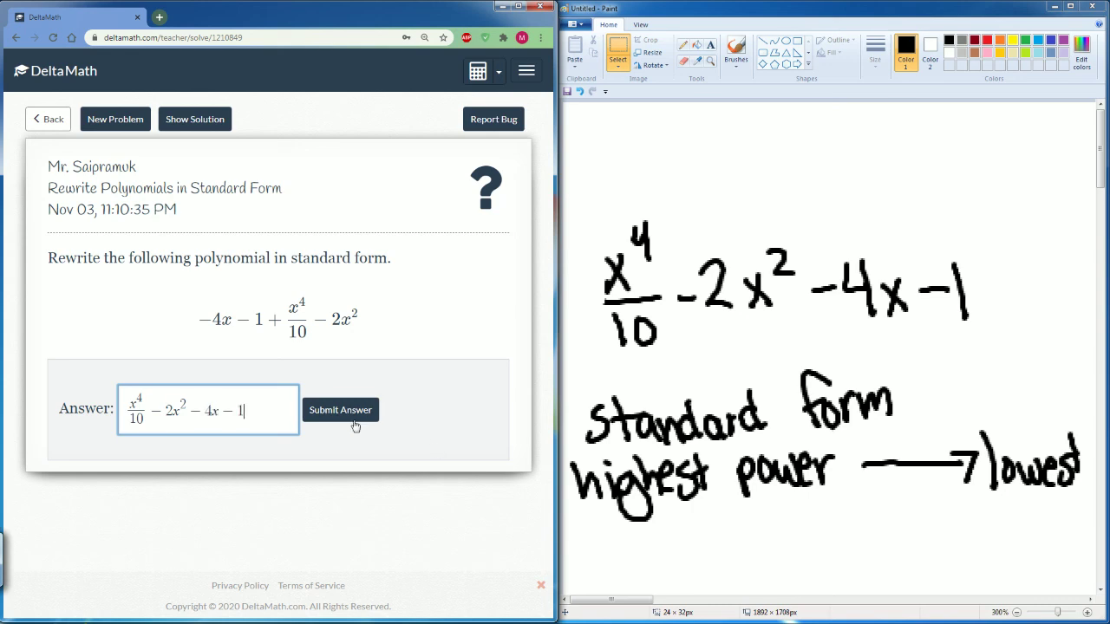
{"action": "left_click", "coordinate": [352, 416]}
{"action": "left_click", "coordinate": [468, 258]}
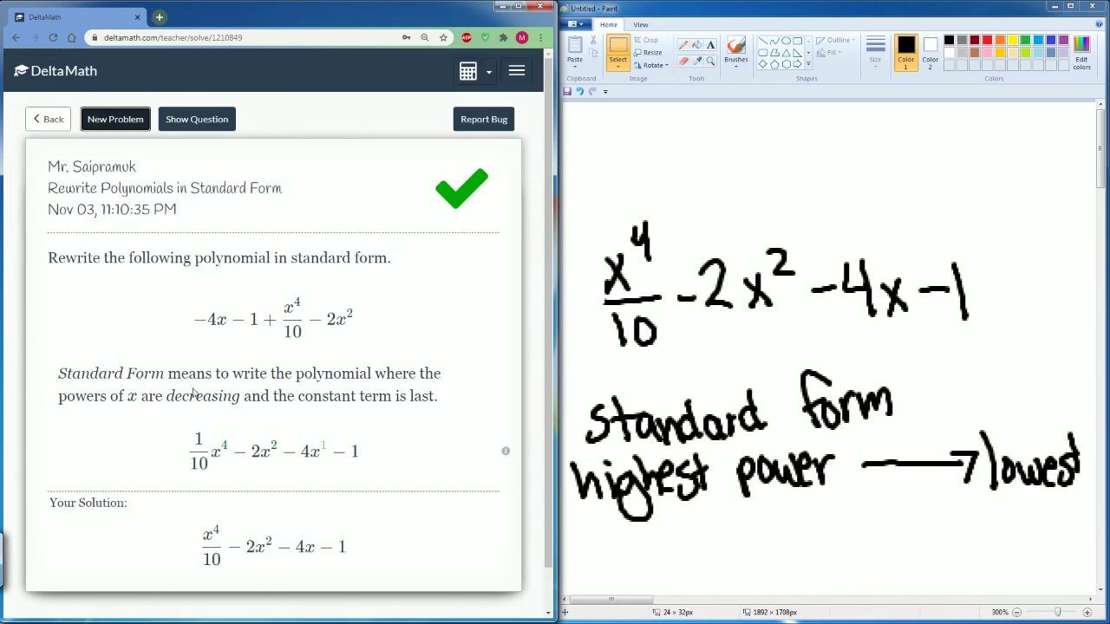
{"action": "scroll", "coordinate": [230, 418], "scroll_direction": "down", "scroll_amount": 1}
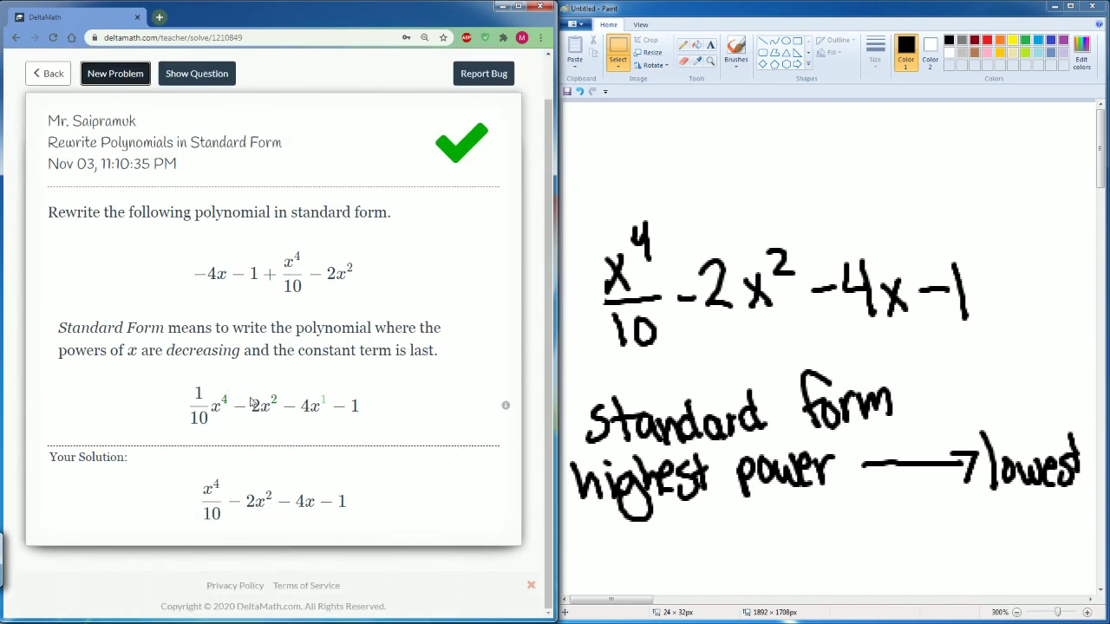
{"action": "scroll", "coordinate": [85, 235], "scroll_direction": "up", "scroll_amount": 1}
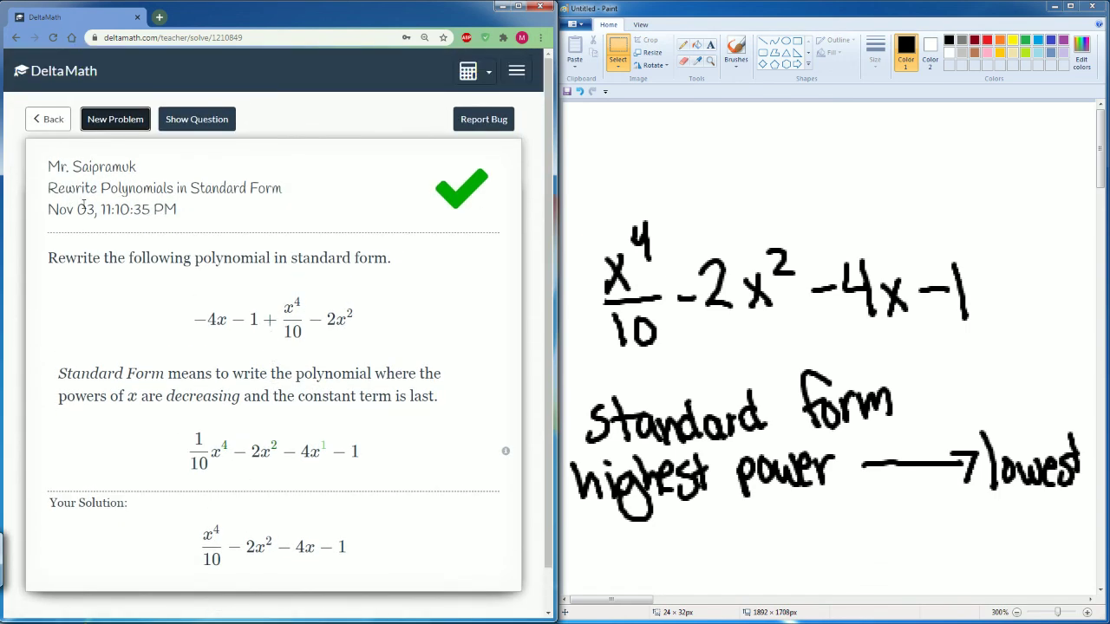